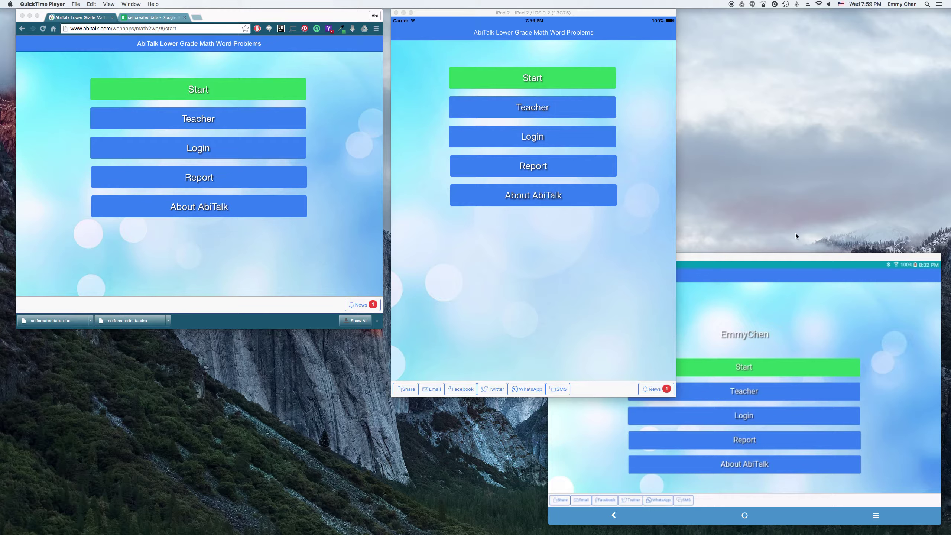
Step: Arrange the browser, iPad simulator and Android mirror windows side by side on the AbiTalk start page
click(779, 260)
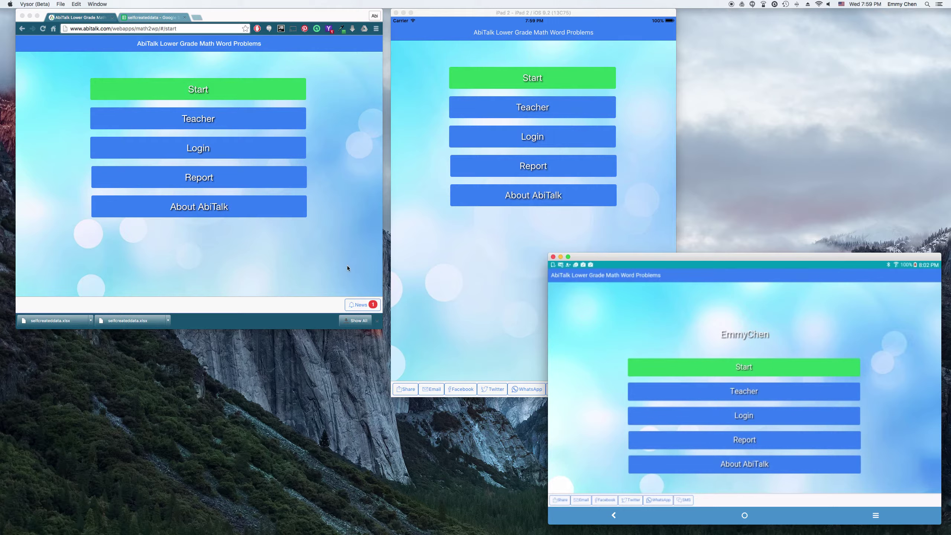
click(258, 11)
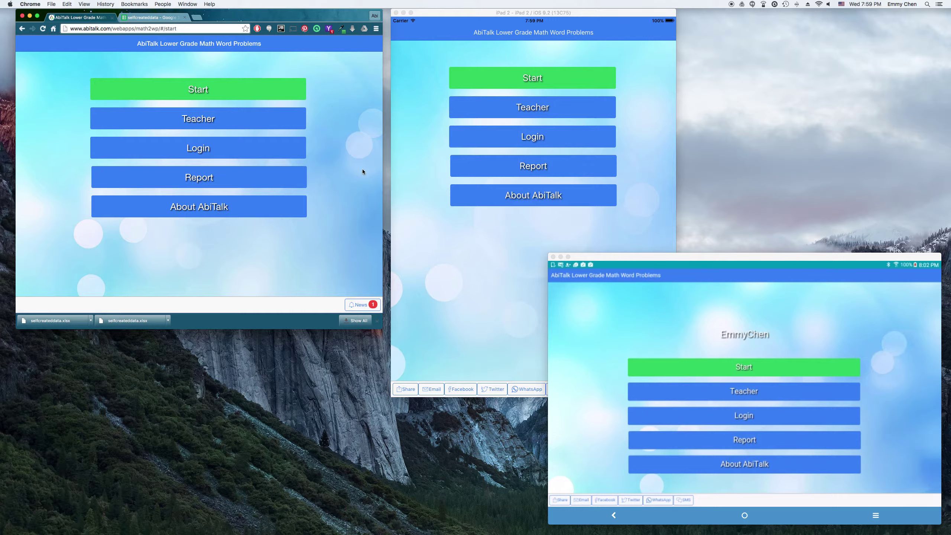
click(423, 61)
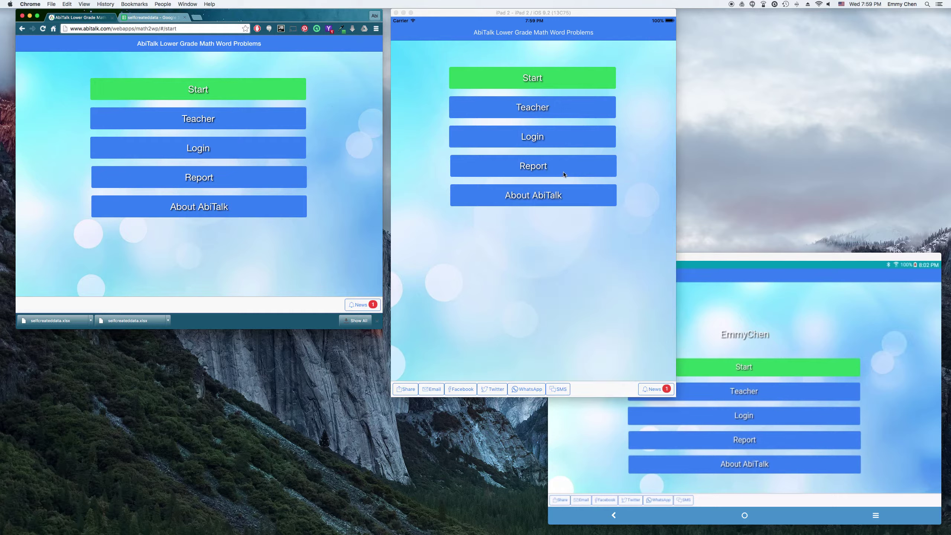
click(804, 256)
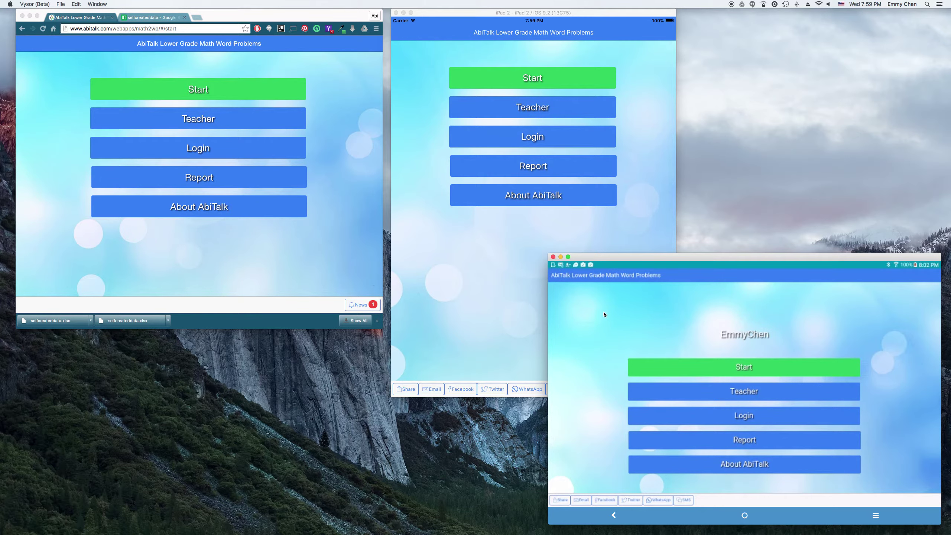
click(200, 256)
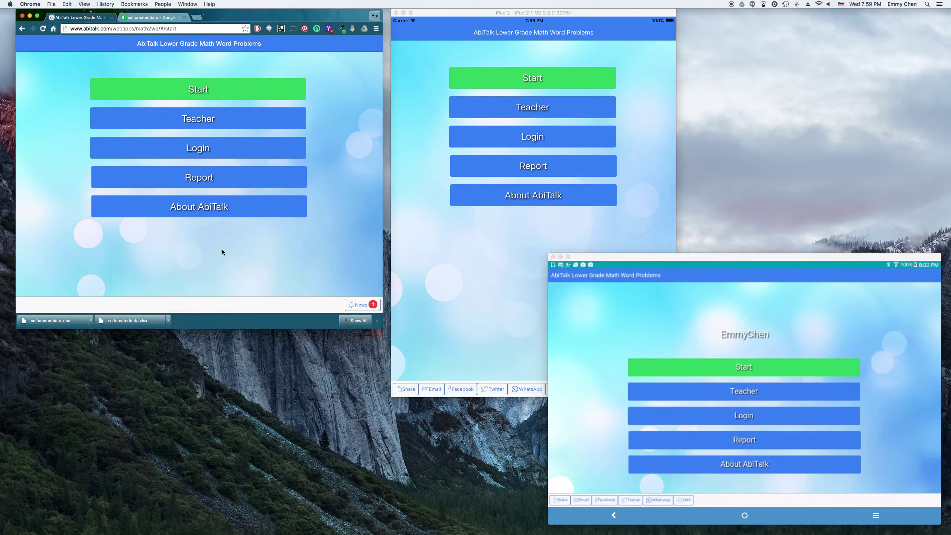
mouse_move(216, 19)
mouse_down()
mouse_move(248, 19)
mouse_move(202, 19)
mouse_up()
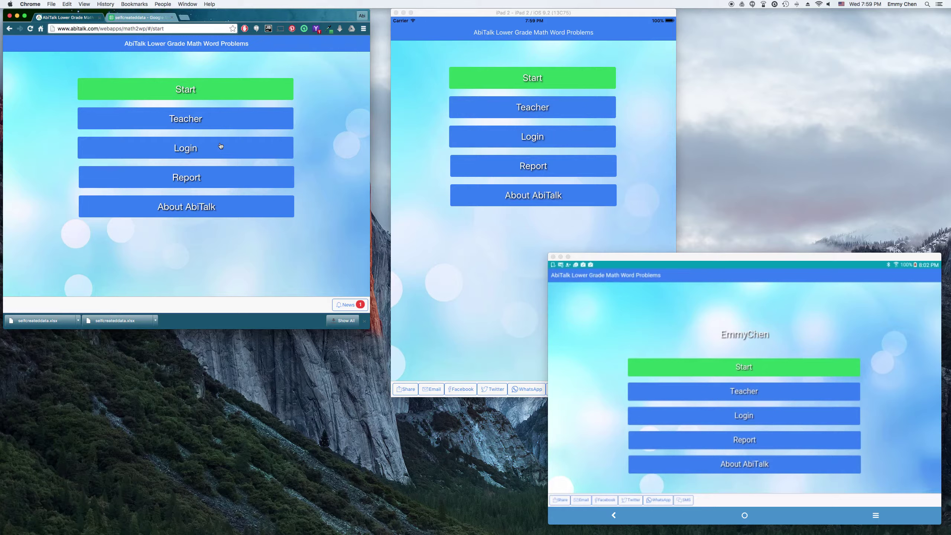
click(200, 29)
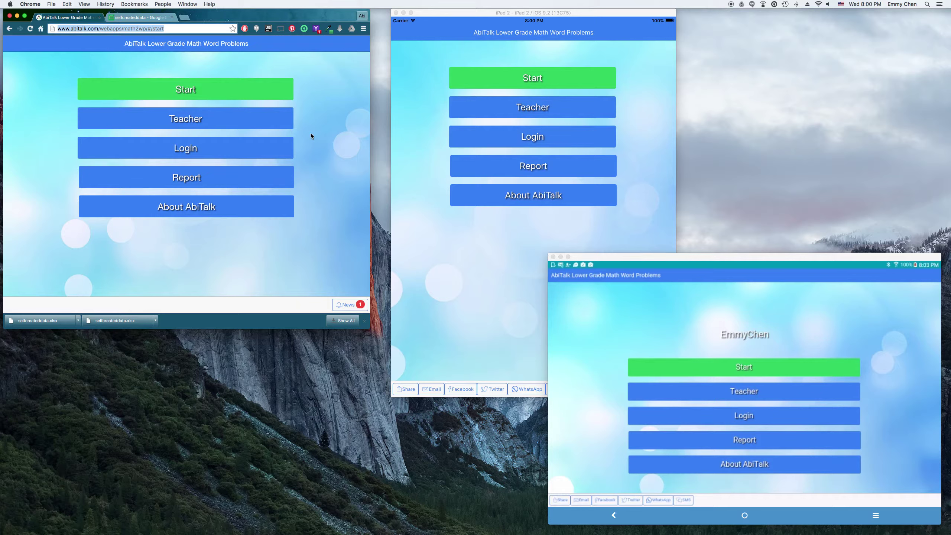
Step: Open the registration form, choose the Student role, and check its User Name and email fields
click(215, 151)
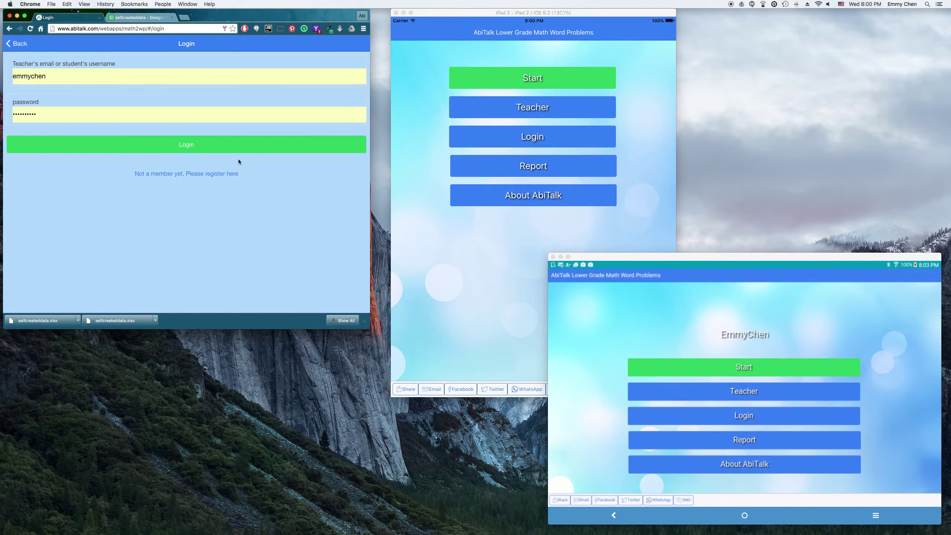
click(198, 174)
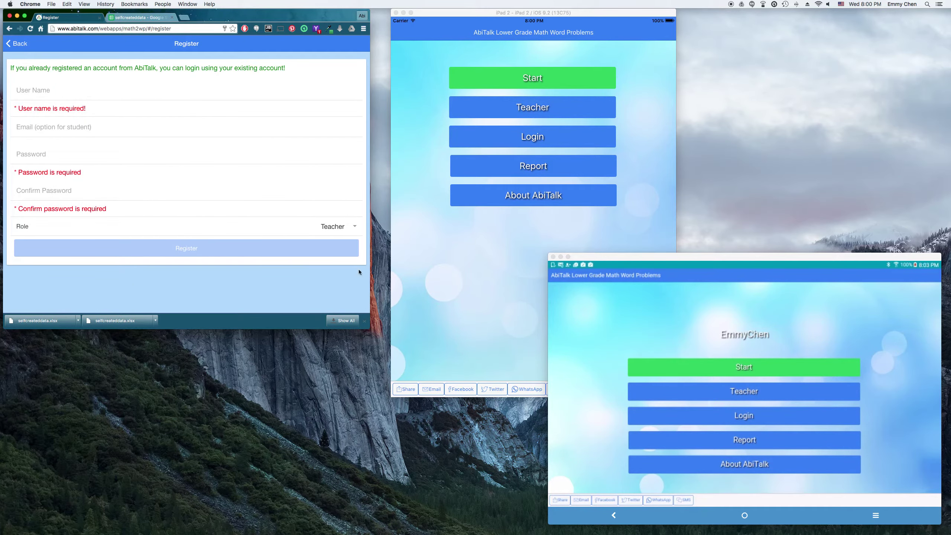
click(354, 228)
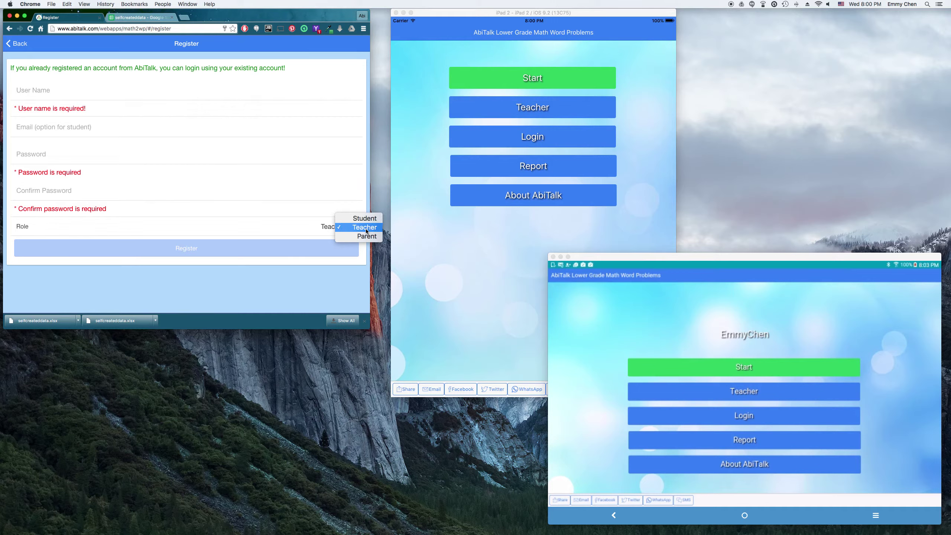
click(368, 222)
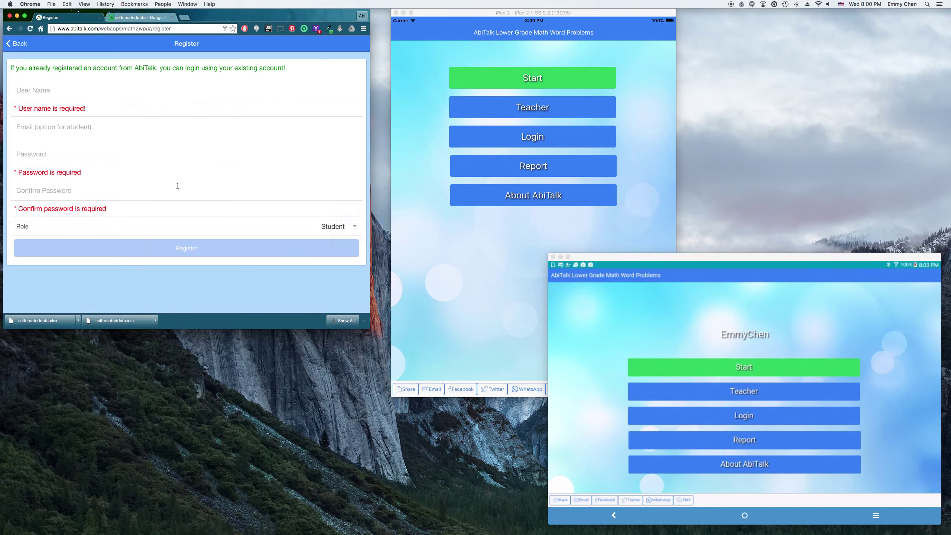
click(79, 88)
click(154, 128)
click(156, 287)
Step: Switch the role back to Teacher and check the email field's requirements
click(353, 227)
click(366, 236)
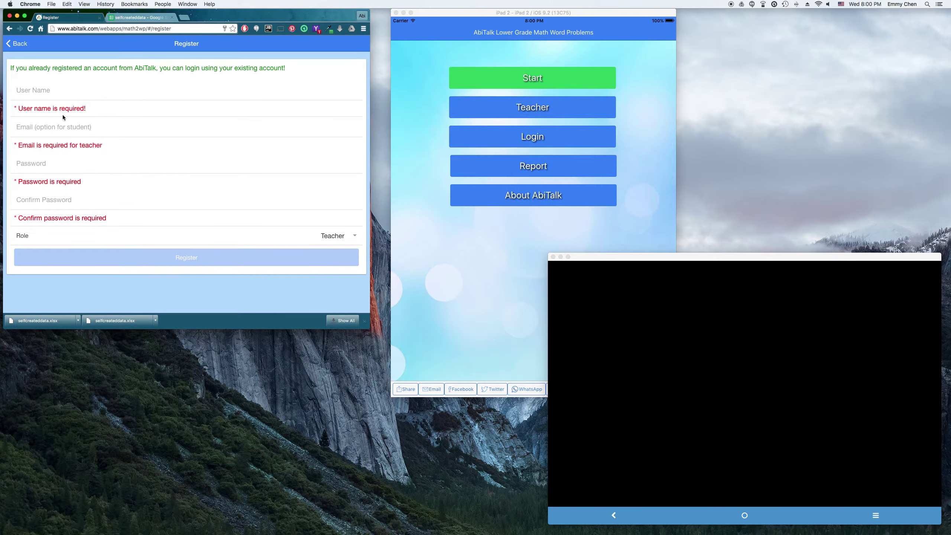
click(64, 130)
click(191, 301)
Step: Log in with the teacher's email and password and view the six-student Students list
click(16, 44)
click(79, 76)
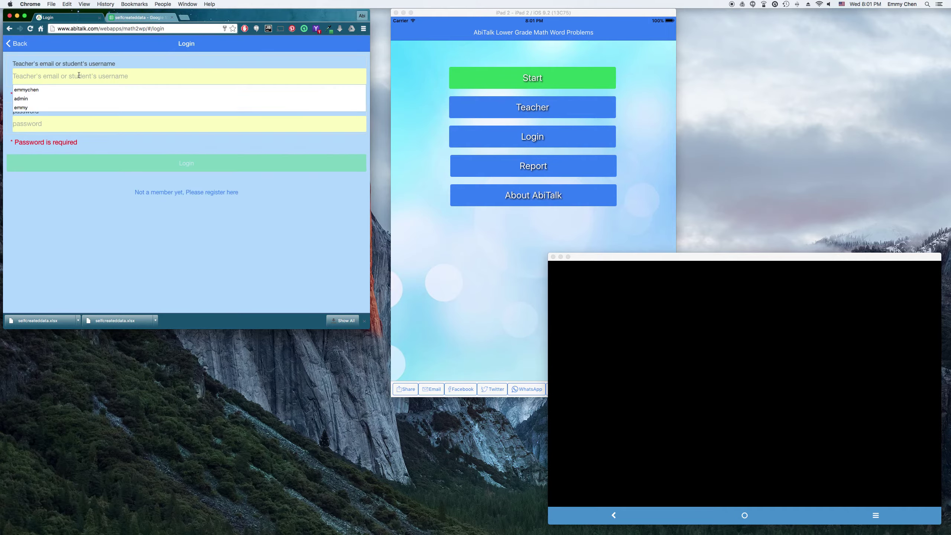
click(96, 117)
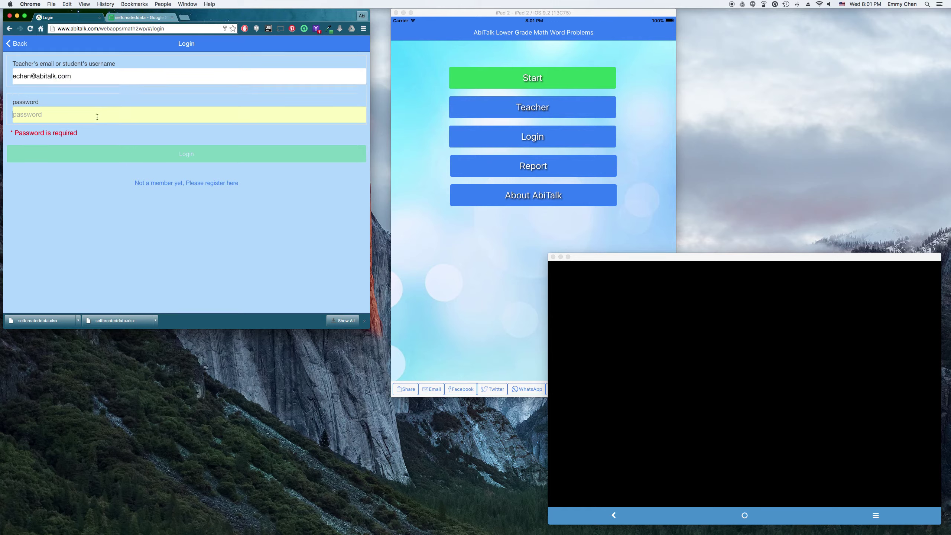
text(123456)
click(209, 144)
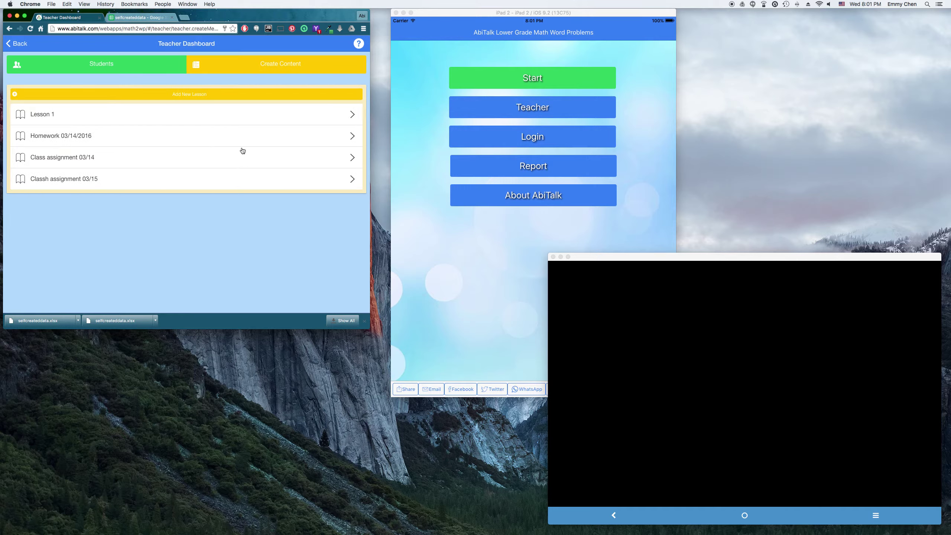
click(102, 65)
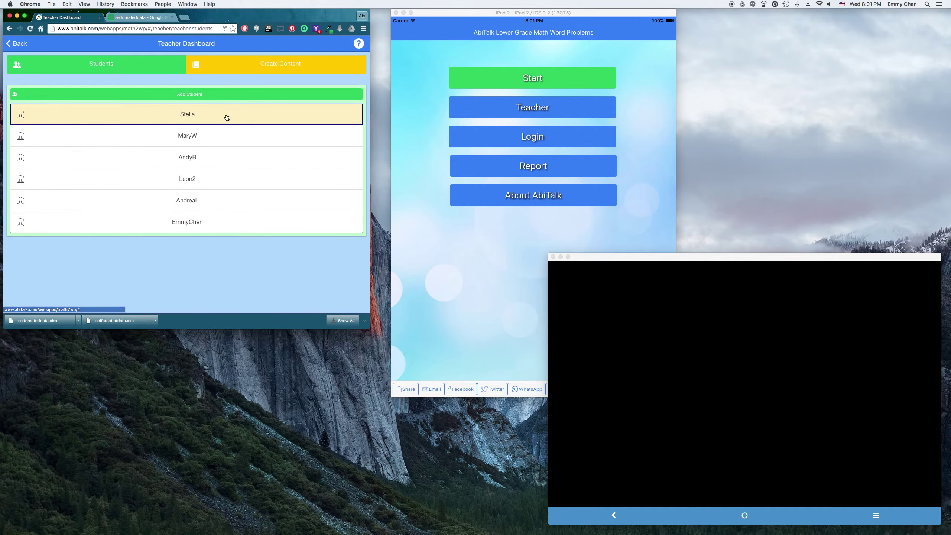
Step: Create a student with a typed login name and new password, clearing the autofilled email
click(264, 94)
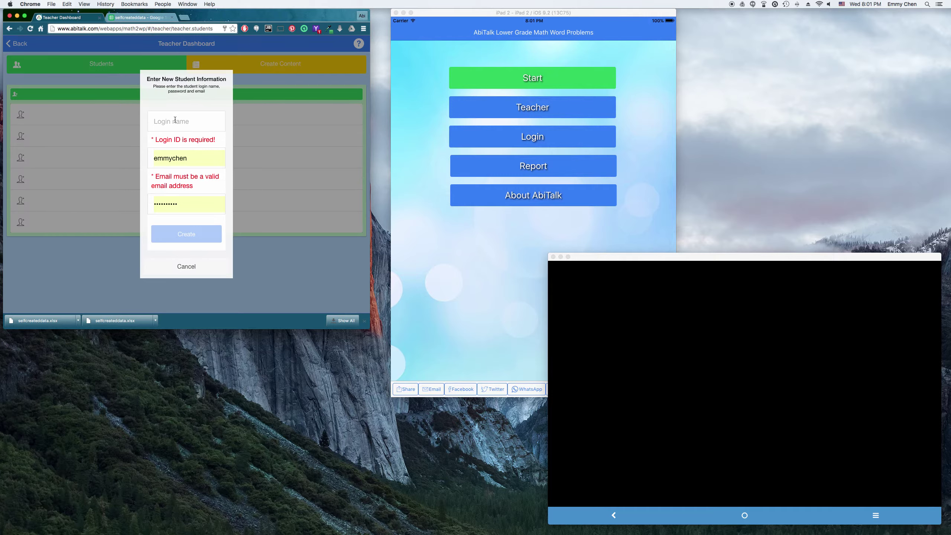
click(175, 119)
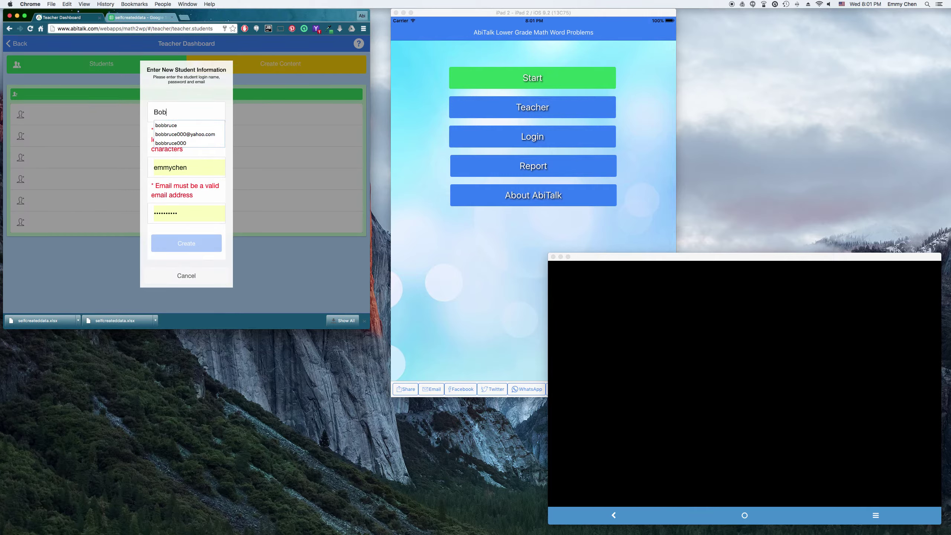
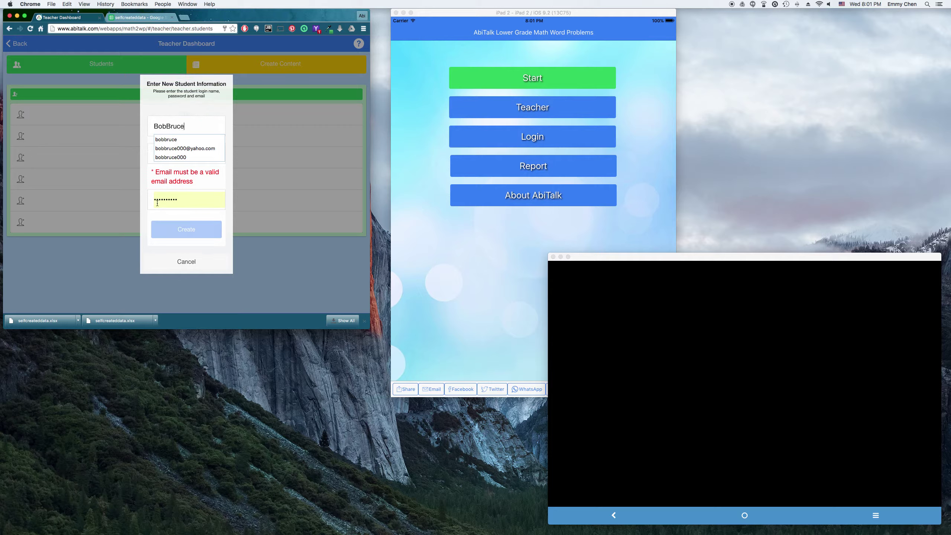
click(144, 171)
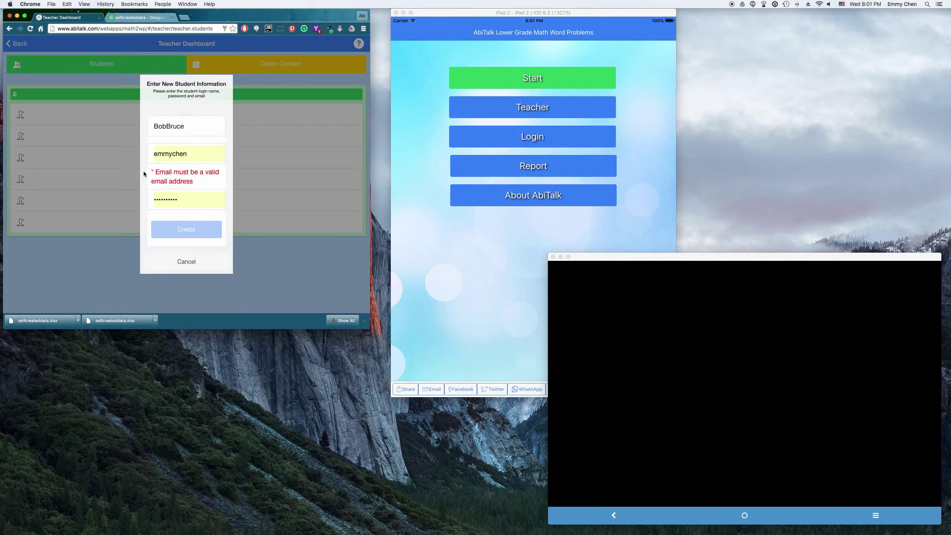
double_click(201, 155)
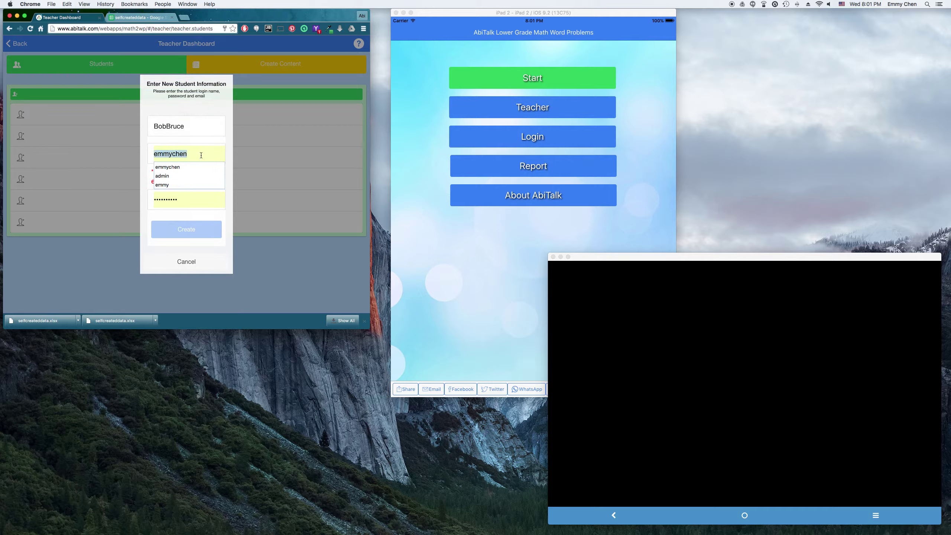
key(BackSpace)
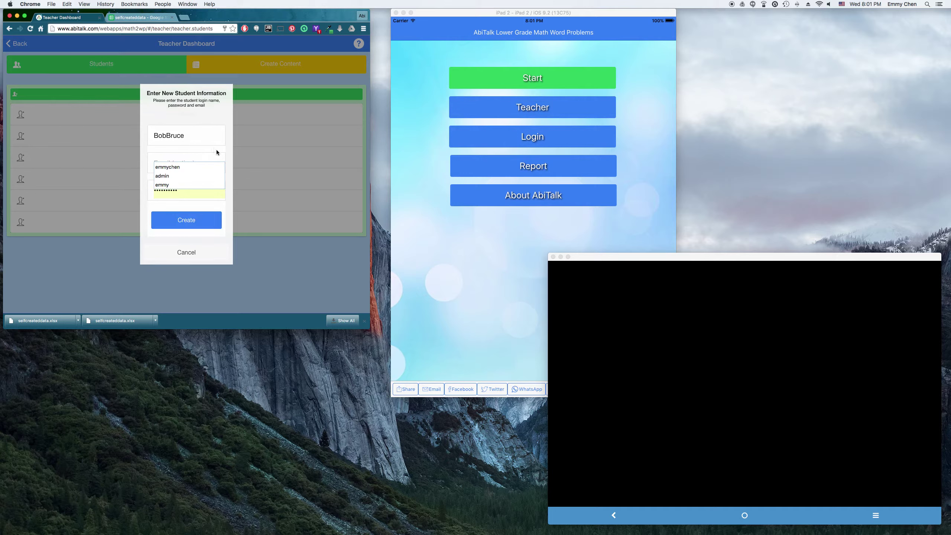
key(Escape)
double_click(193, 192)
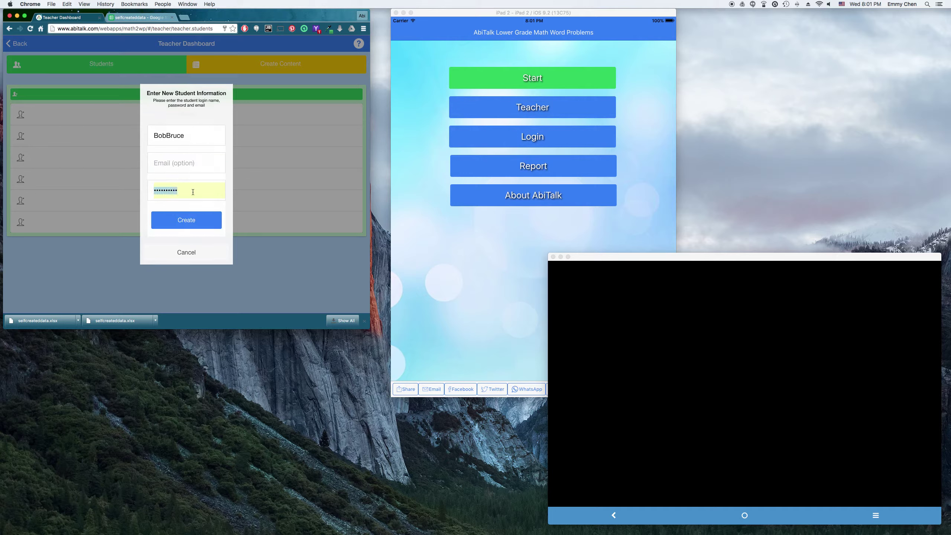
text(12345)
click(189, 221)
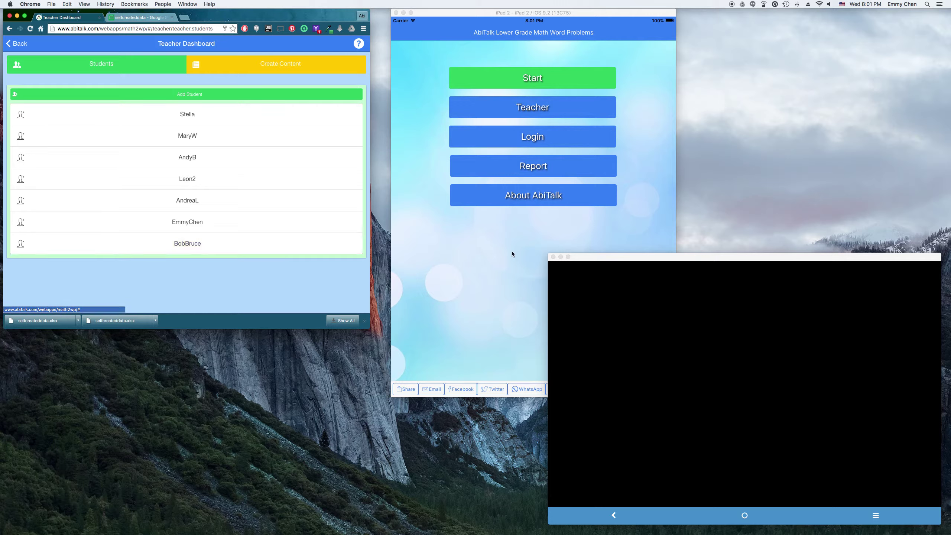
Step: Create a new lesson titled 'Homework 03/16' in the Create Content list
click(494, 277)
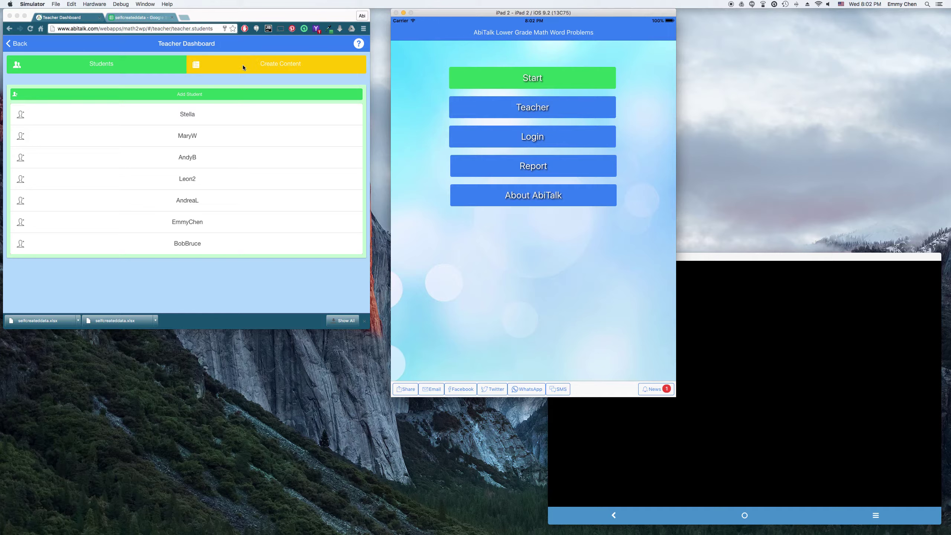
click(286, 76)
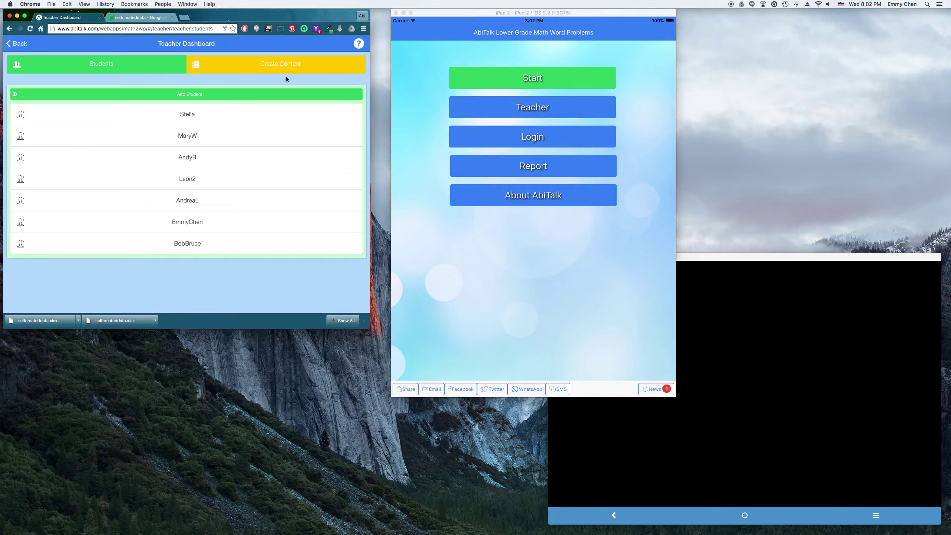
click(283, 63)
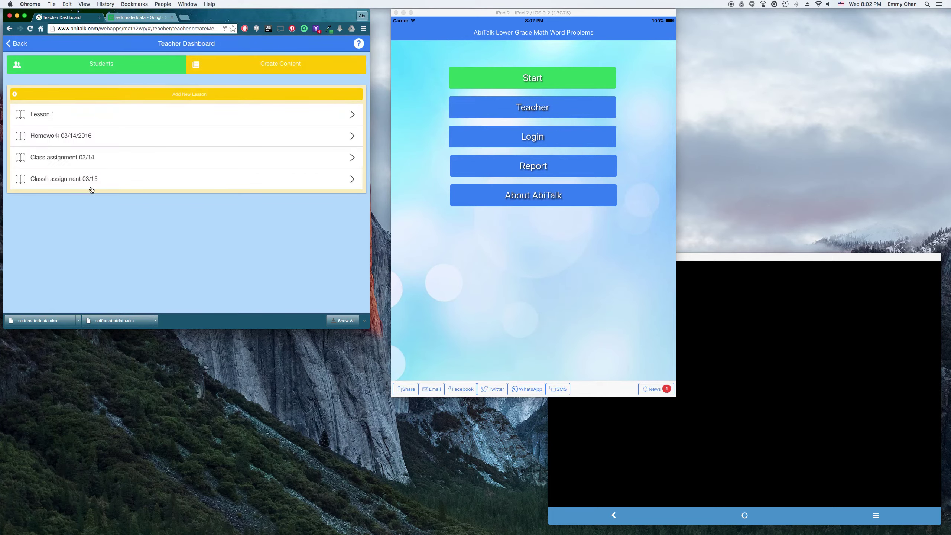
click(221, 94)
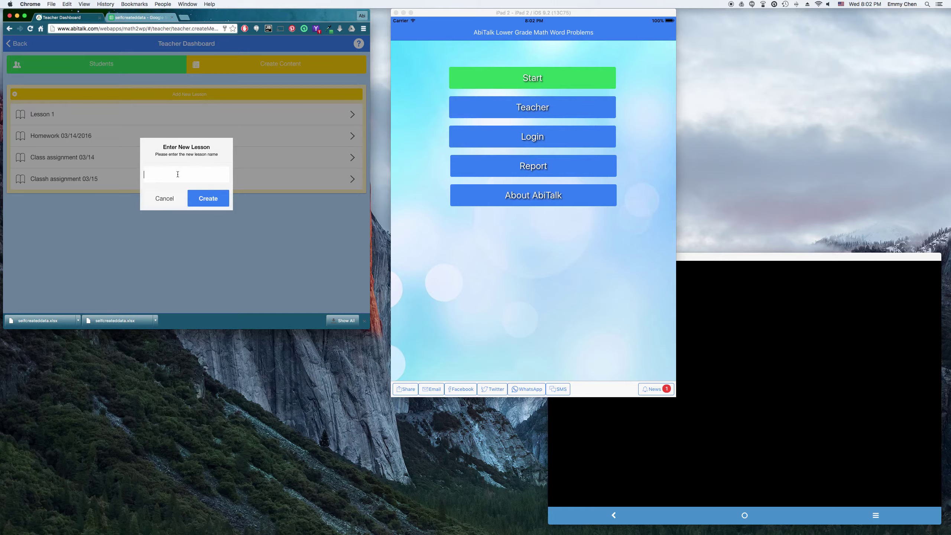
text(Homework 03/16)
click(210, 199)
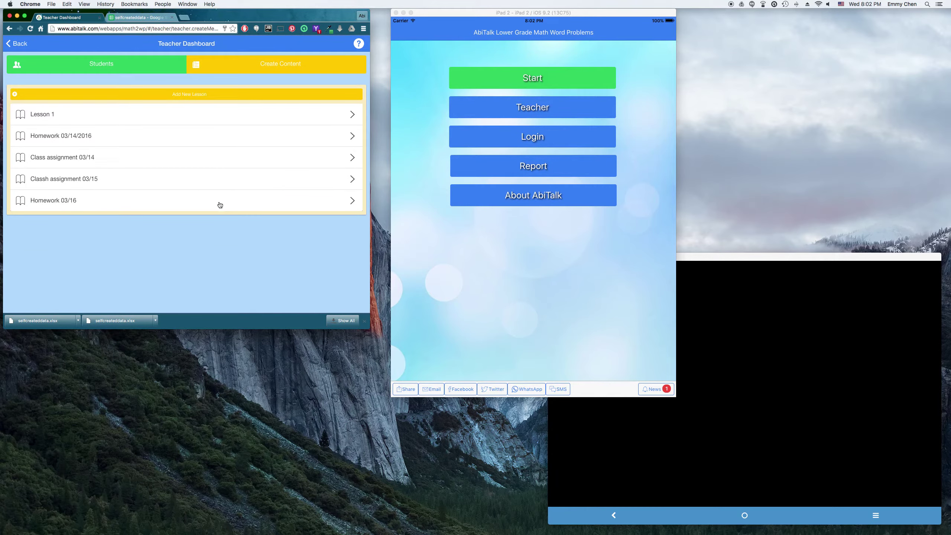
click(219, 204)
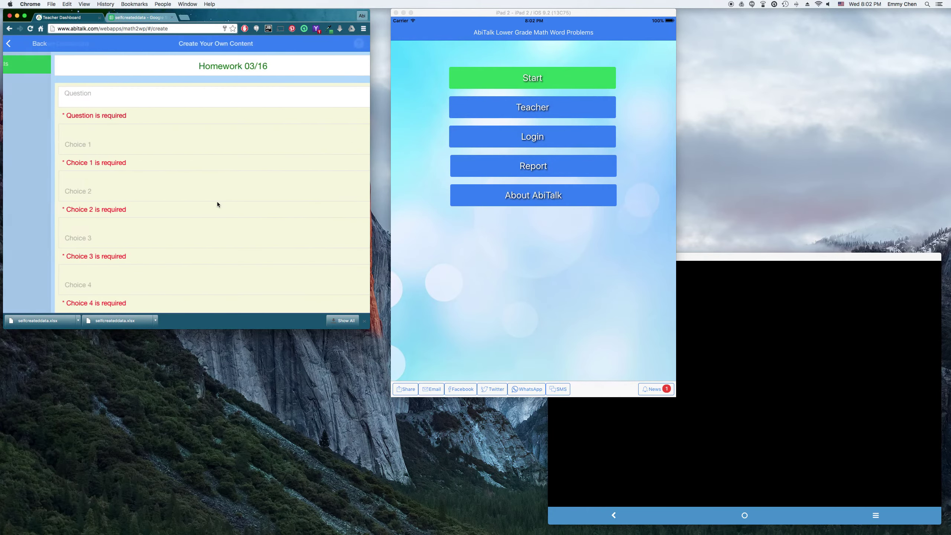
scroll(246, 213, down, 5)
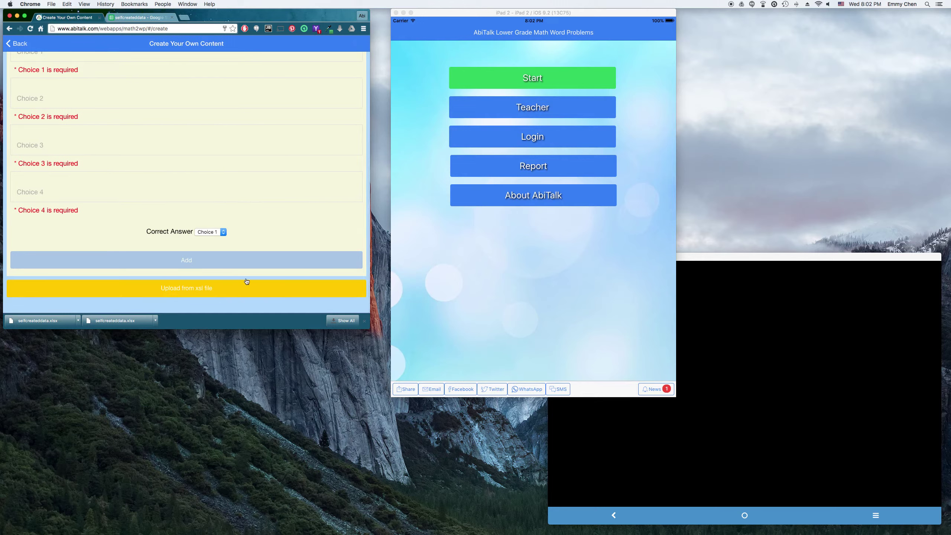
scroll(285, 281, up, 4)
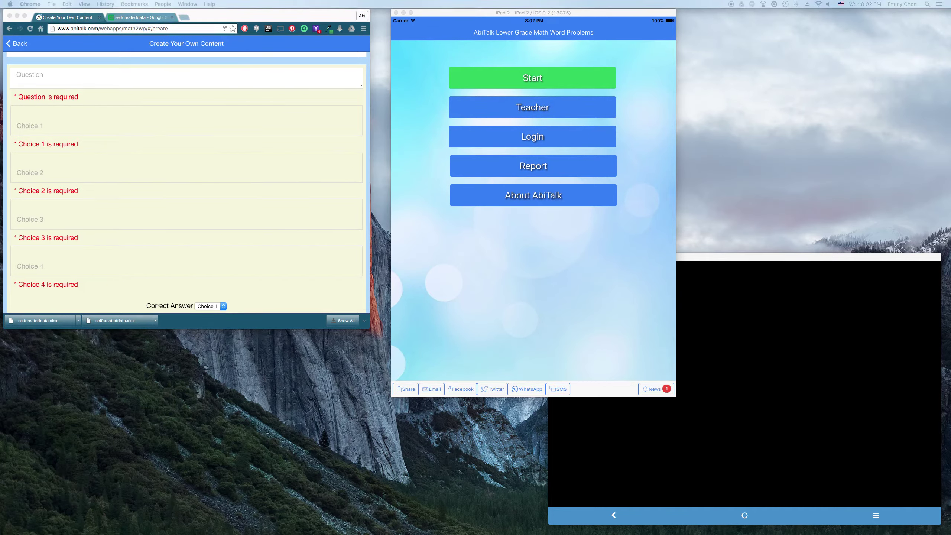
click(129, 81)
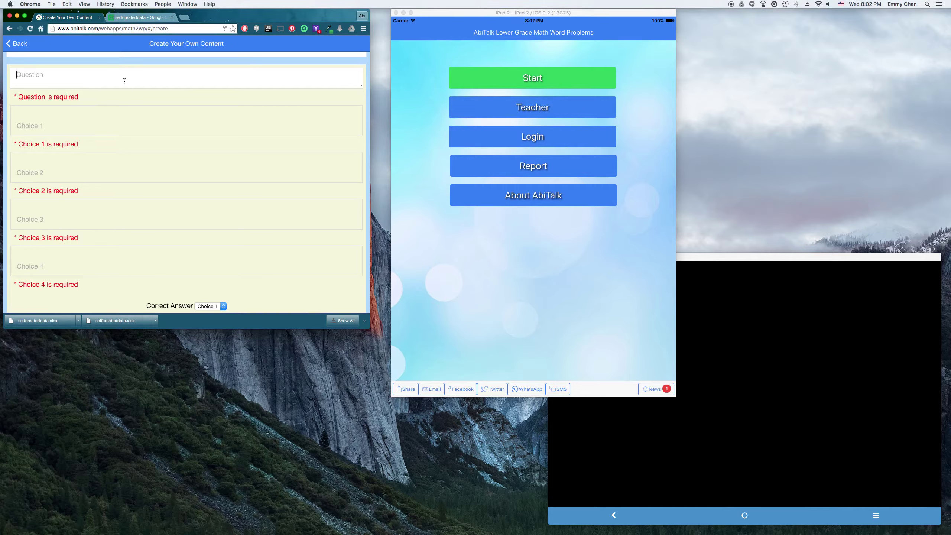
scroll(196, 195, down, 4)
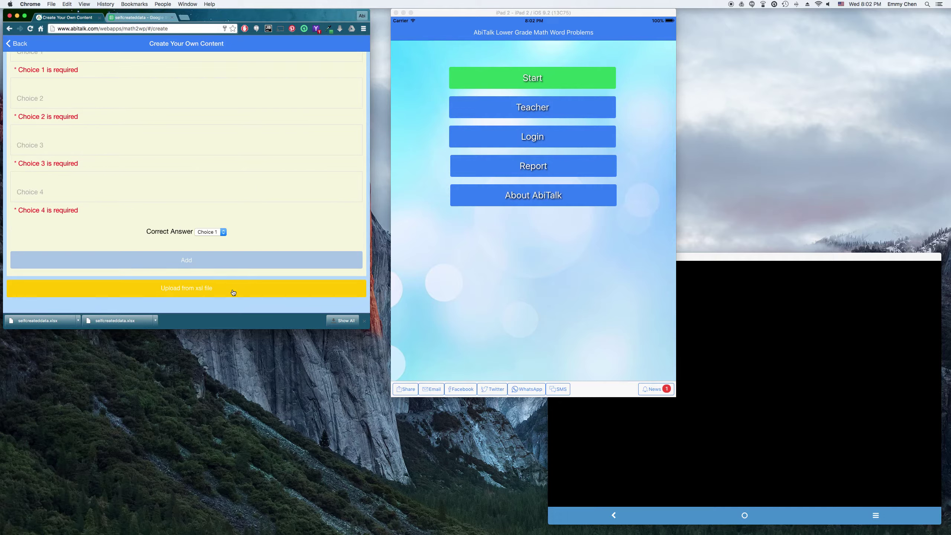
Step: Switch to the selfcreateddata sheet and read through the five questions in column A
click(140, 17)
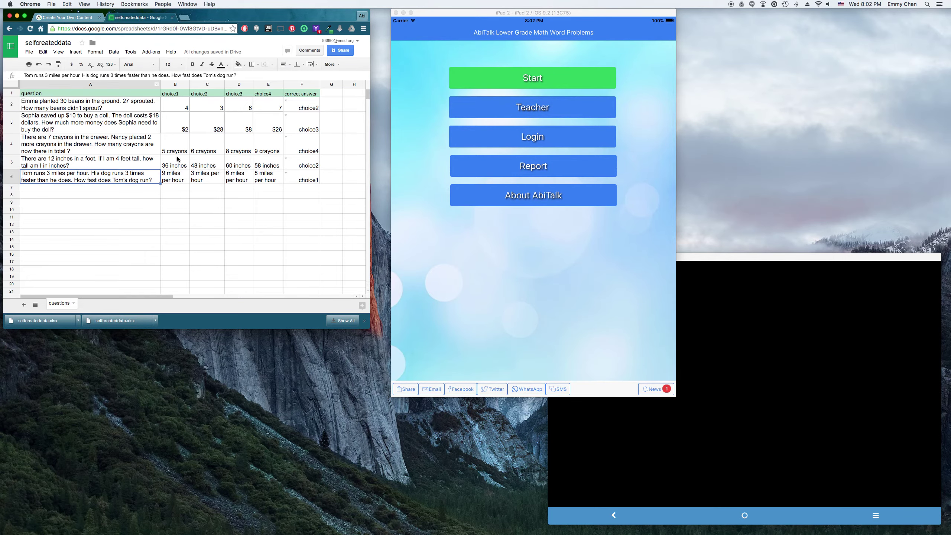
click(80, 108)
click(81, 125)
click(109, 144)
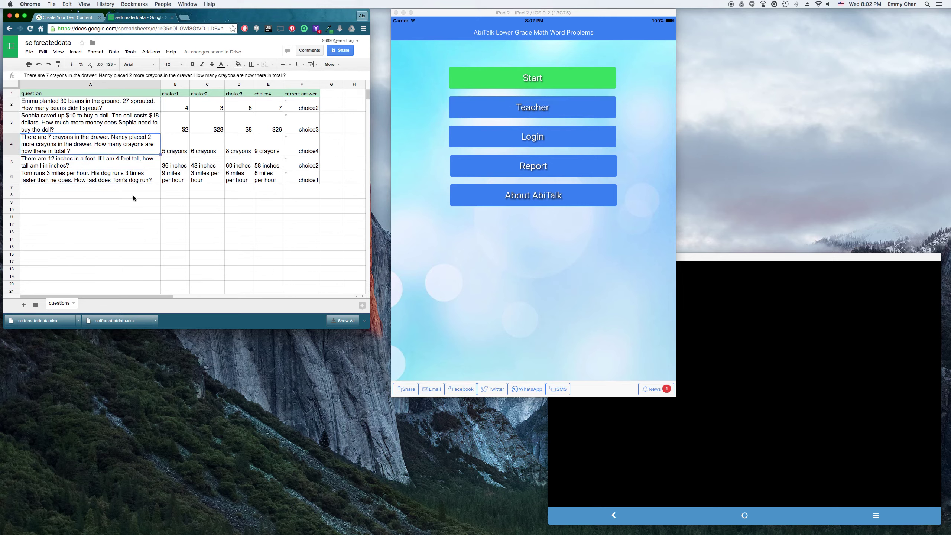
click(118, 181)
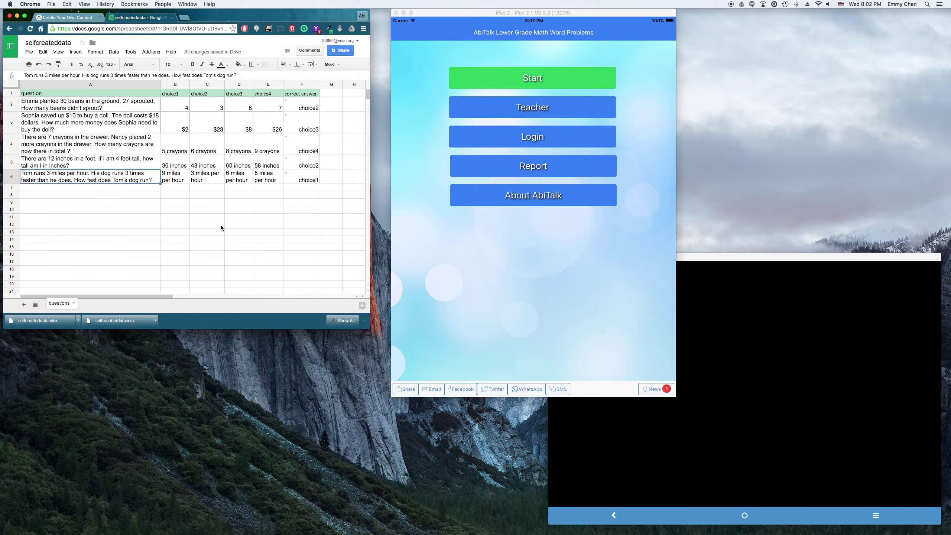
click(78, 110)
click(95, 144)
click(103, 168)
click(110, 182)
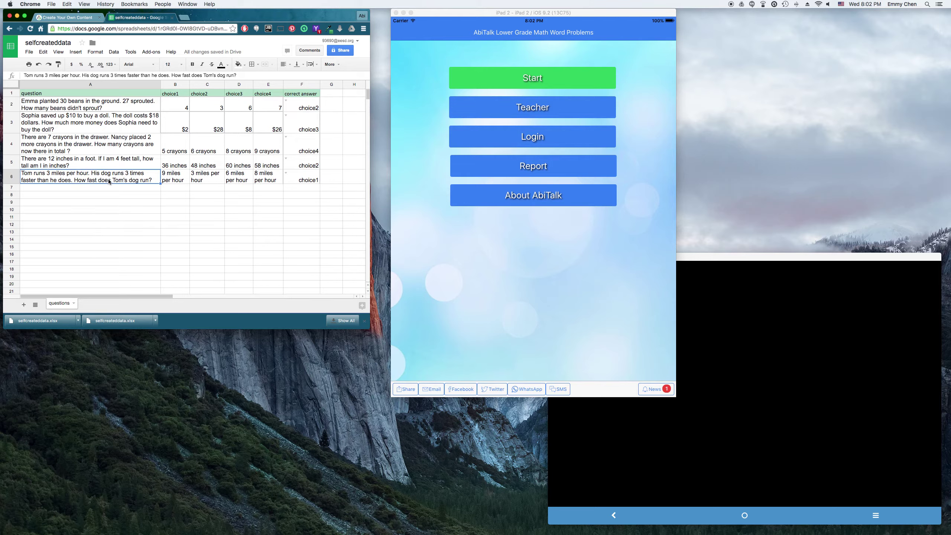
click(59, 105)
Step: Look over the four answer choices in row 2
click(180, 109)
click(210, 108)
click(240, 108)
click(276, 107)
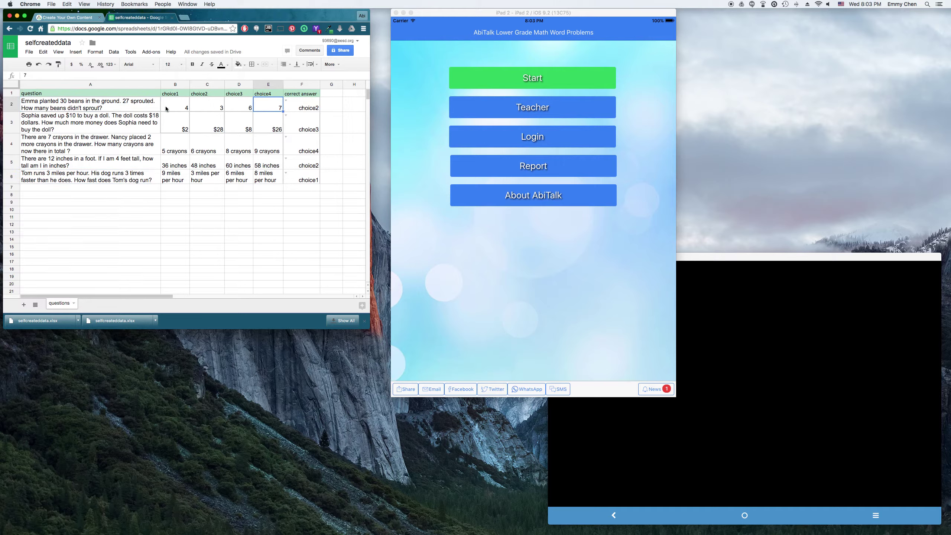
click(172, 108)
click(213, 108)
click(240, 108)
click(265, 108)
Step: Check F2's correct answer in its dropdown, trying choice1 and restoring choice2
click(302, 107)
click(287, 100)
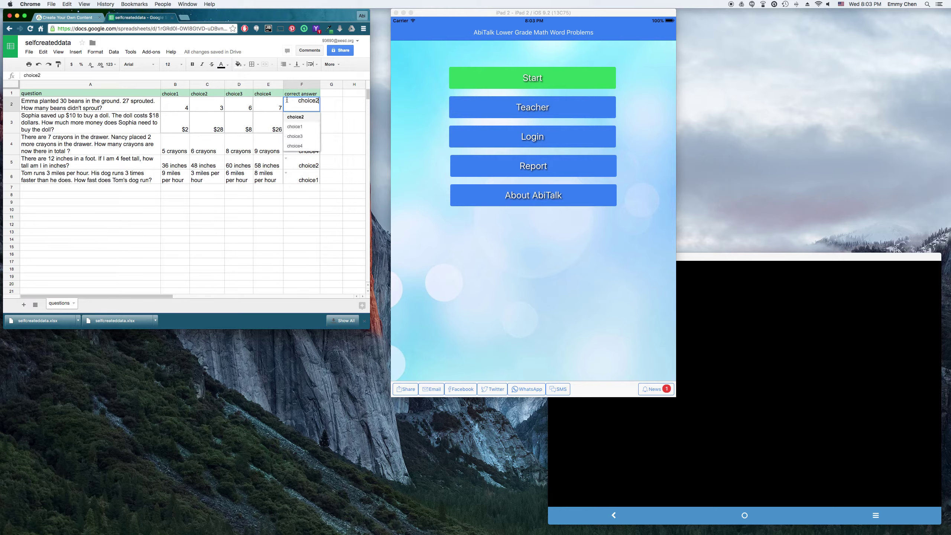
click(292, 127)
click(286, 100)
click(299, 130)
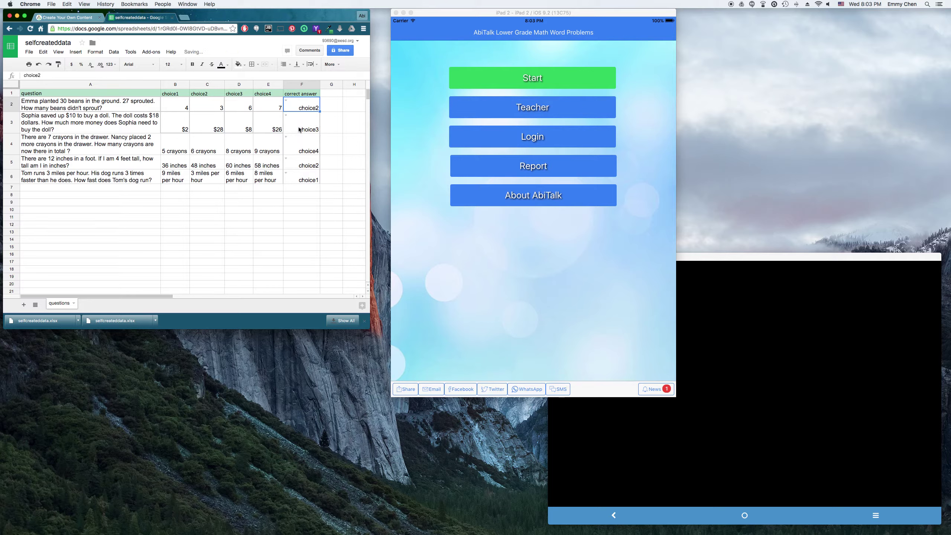
click(313, 238)
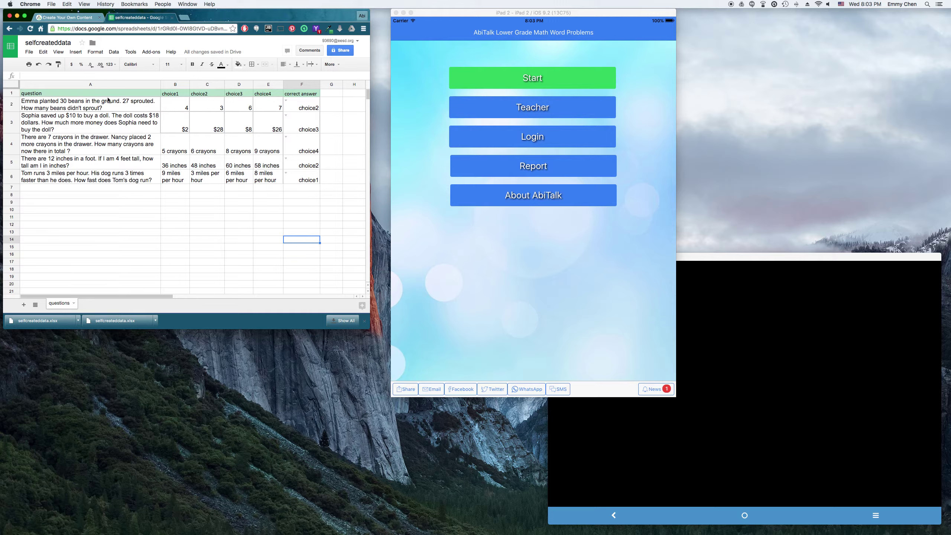
Step: Download the sheet as selfcreateddata.xlsx (Microsoft Excel) and show it in Finder
click(30, 53)
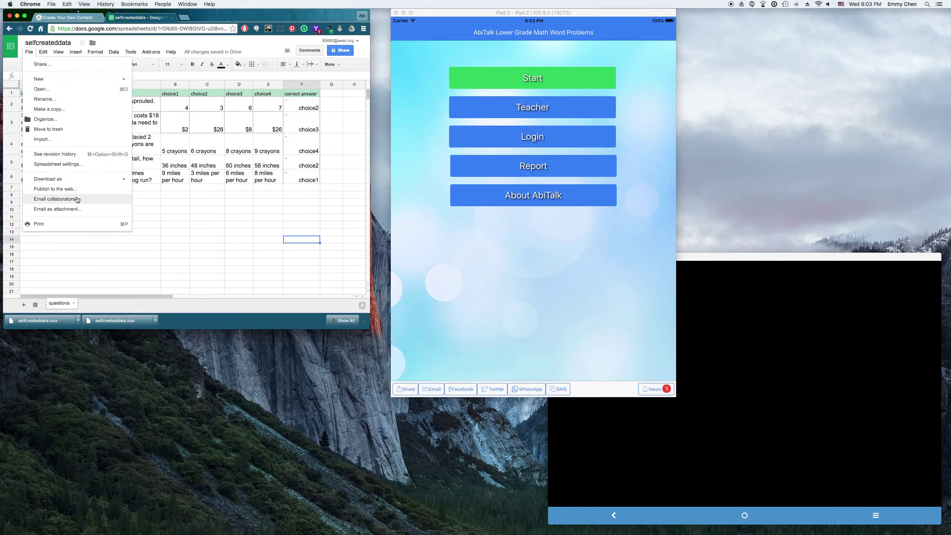
mouse_move(72, 182)
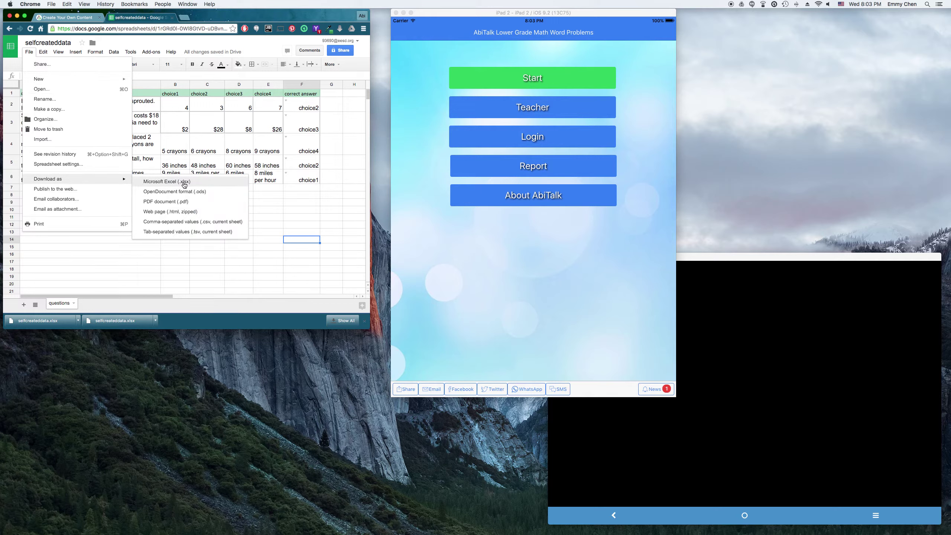
click(118, 247)
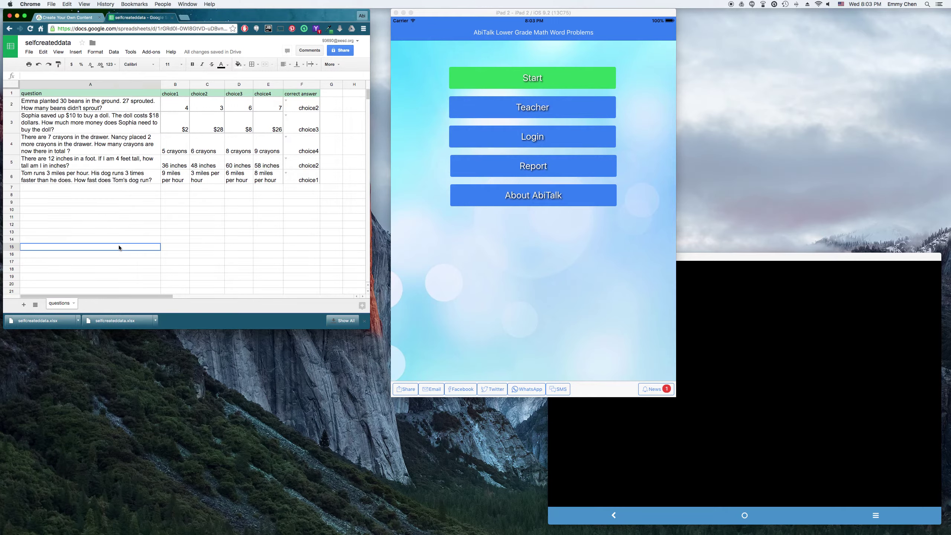
click(32, 53)
mouse_move(62, 179)
click(152, 180)
click(79, 321)
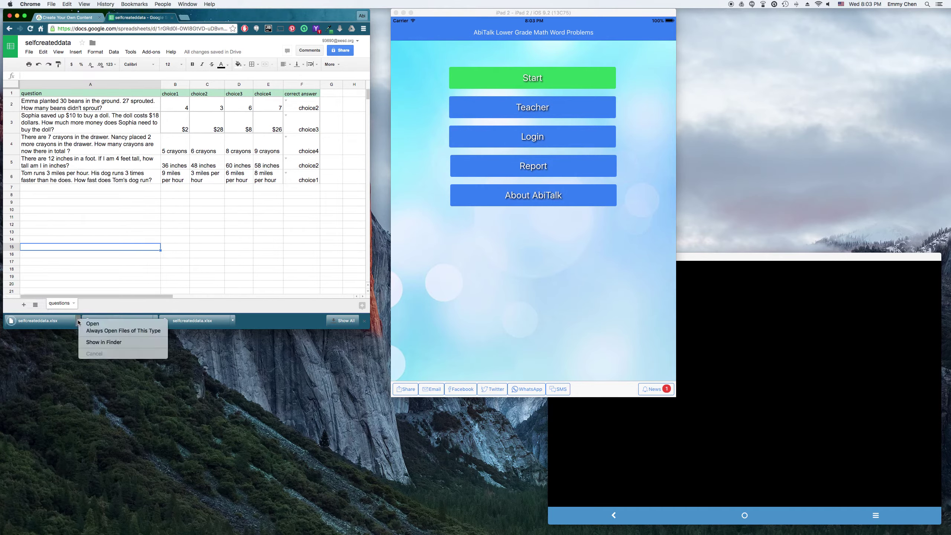
click(123, 344)
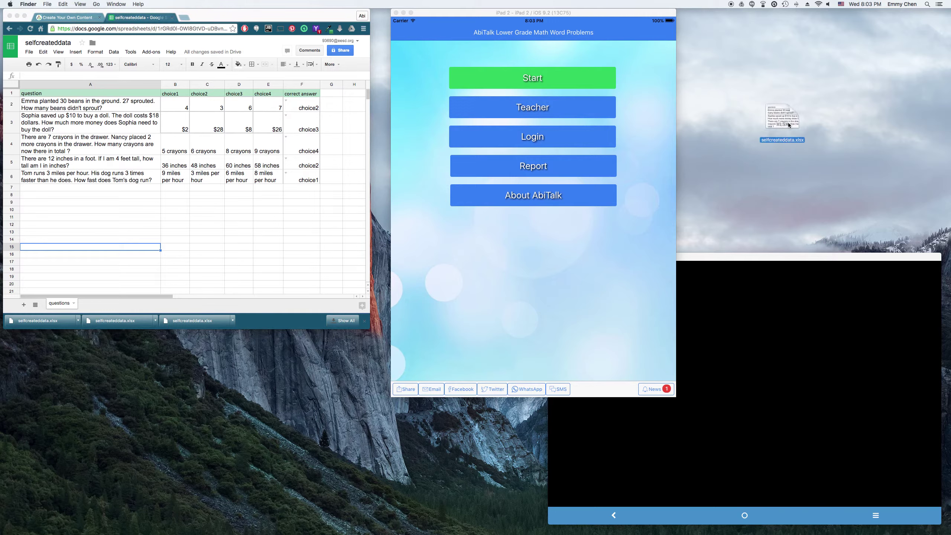
Step: Upload selfcreateddata.xlsx into Homework 03/16 and scroll through the five imported questions
click(41, 16)
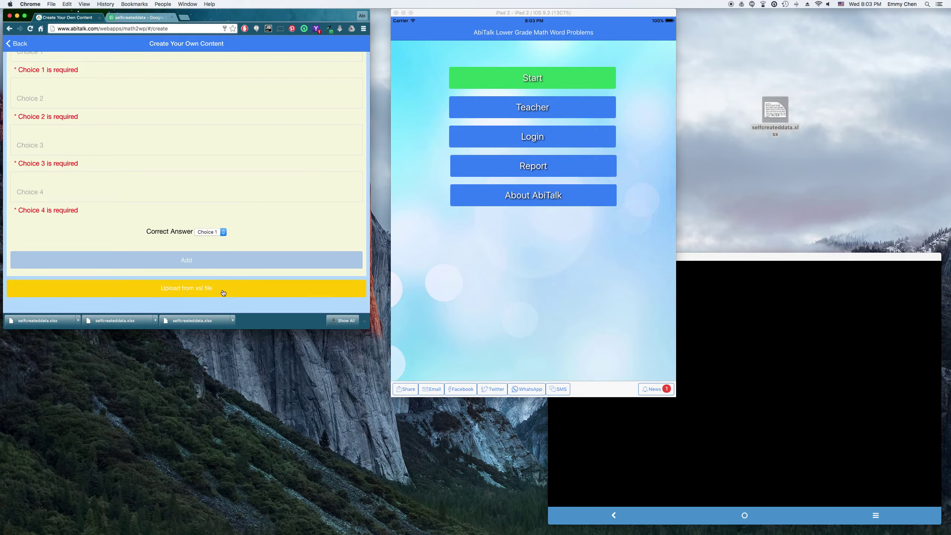
click(222, 291)
drag(769, 112, 210, 131)
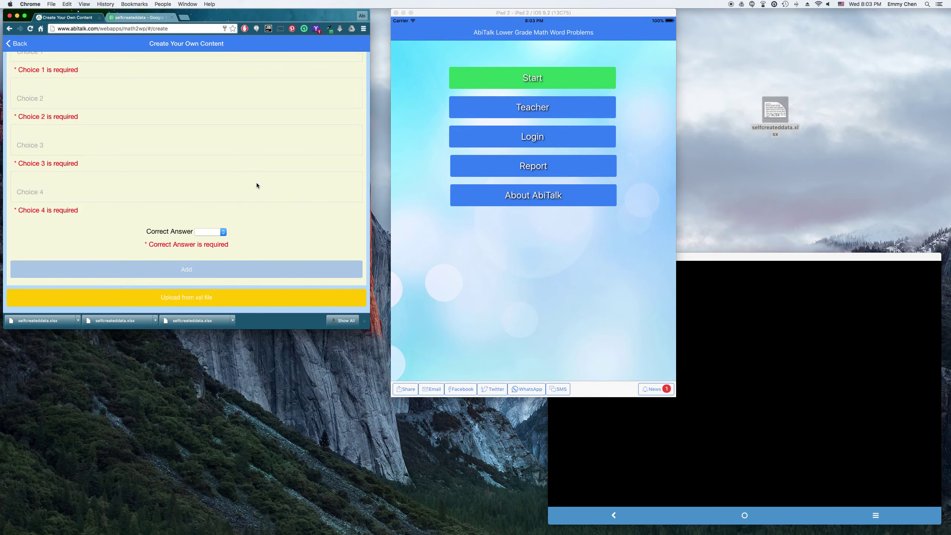
scroll(295, 222, down, 3)
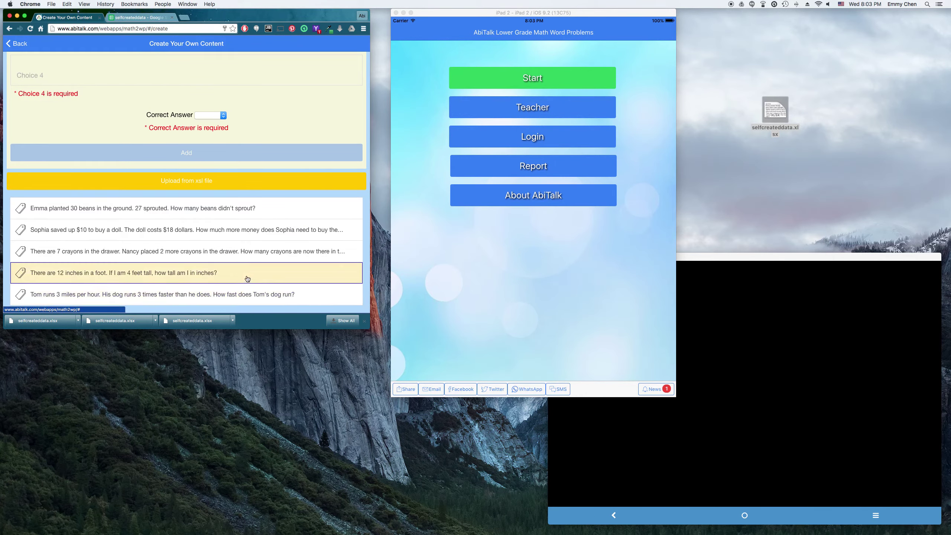
scroll(201, 232, up, 5)
scroll(207, 112, up, 3)
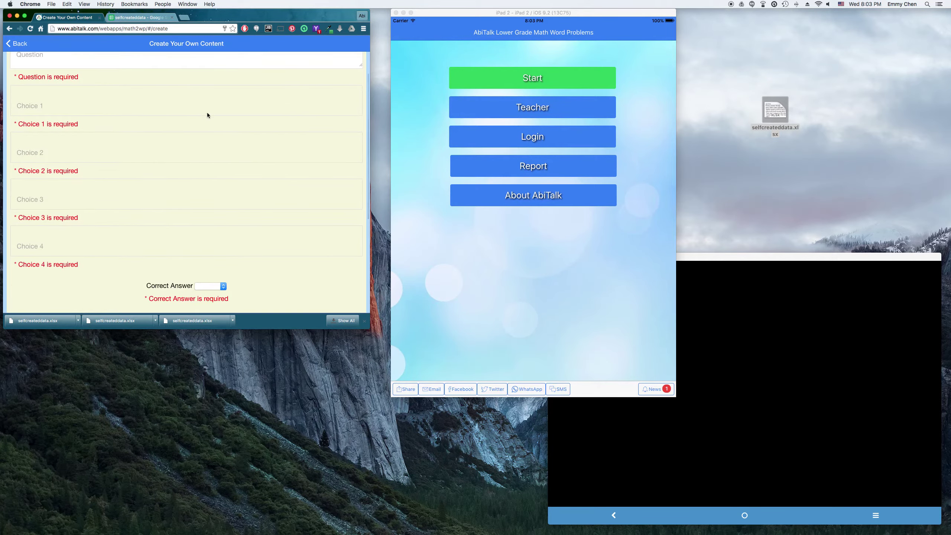
Step: Write a new Patty tennis question: 16 balls hit, 9 missed, how many were thrown?
click(180, 72)
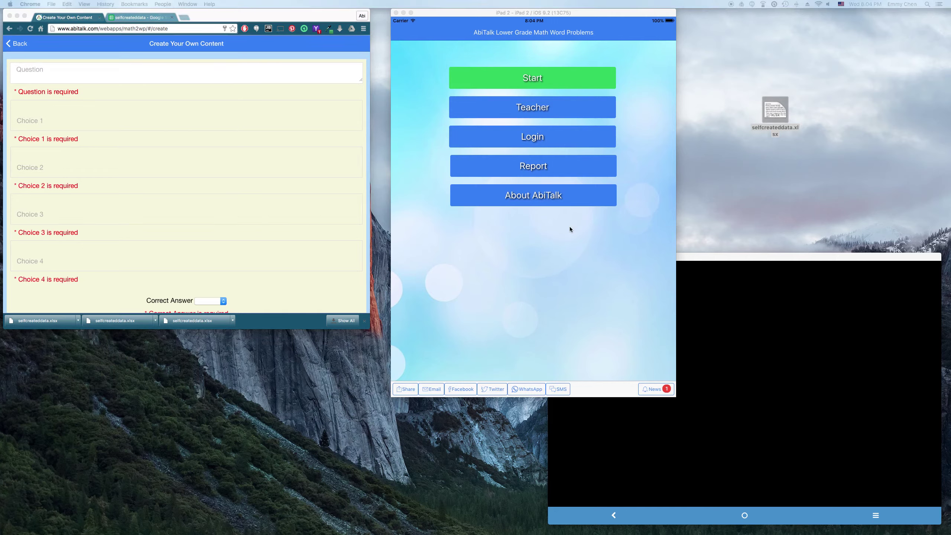
click(129, 74)
text(Patty is playing tennis)
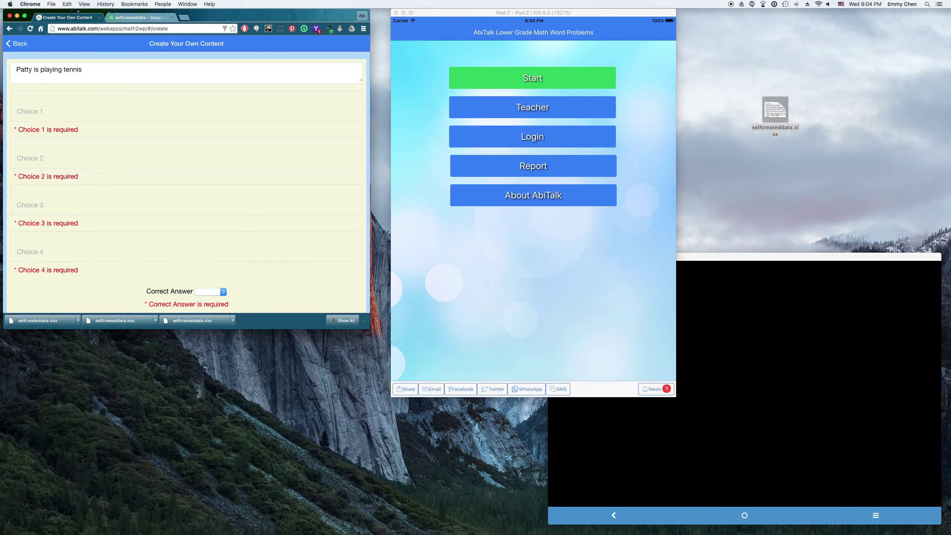
text(. H)
text(h)
text(e hi)
text(ts 16 balls and )
text(misses)
text( 9.  HOw)
key(BackSpace)
key(BackSpace)
text(ow many balls were thr)
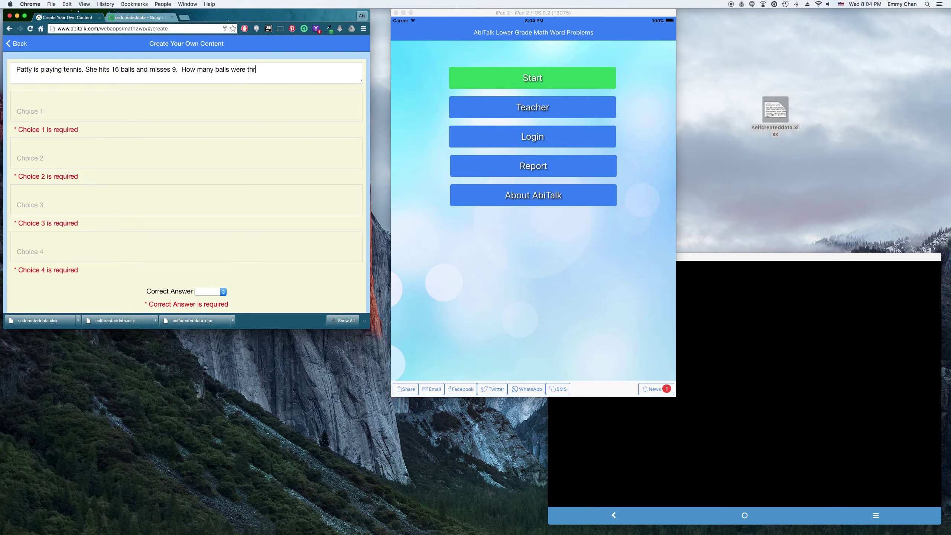
text(own at P)
text(atty?)
text(6)
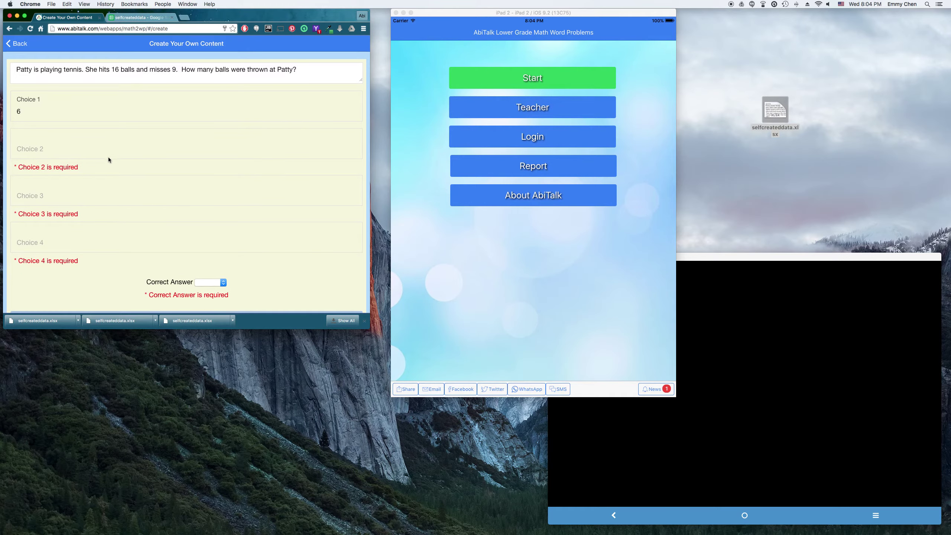
Step: Enter choices 25, 16 and 20, mark Choice 2 (25) correct, and add the question
click(60, 152)
text(25)
click(80, 184)
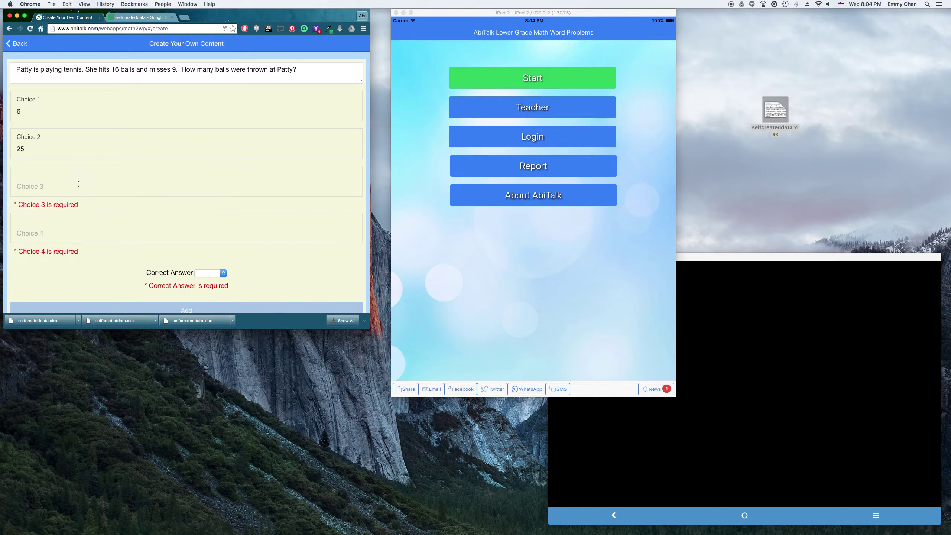
text(16)
click(70, 224)
text(20)
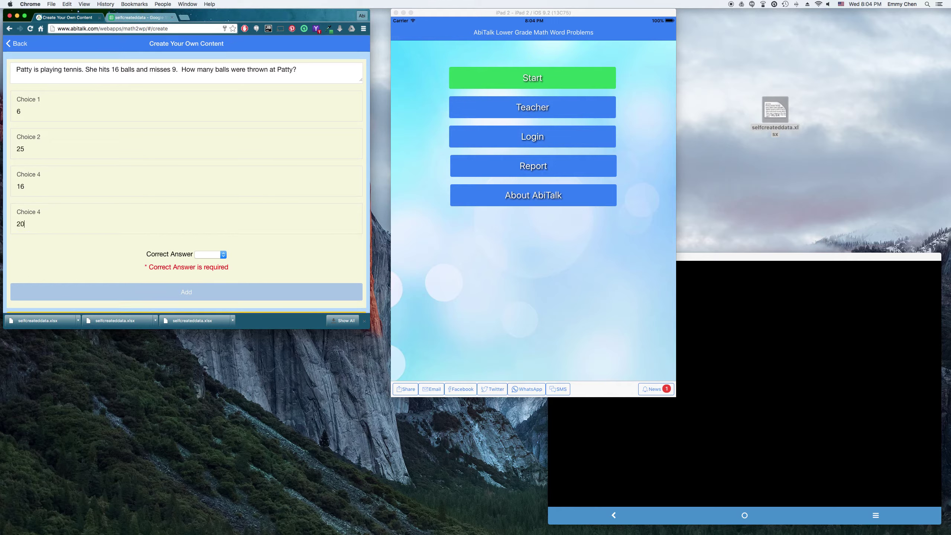
click(223, 255)
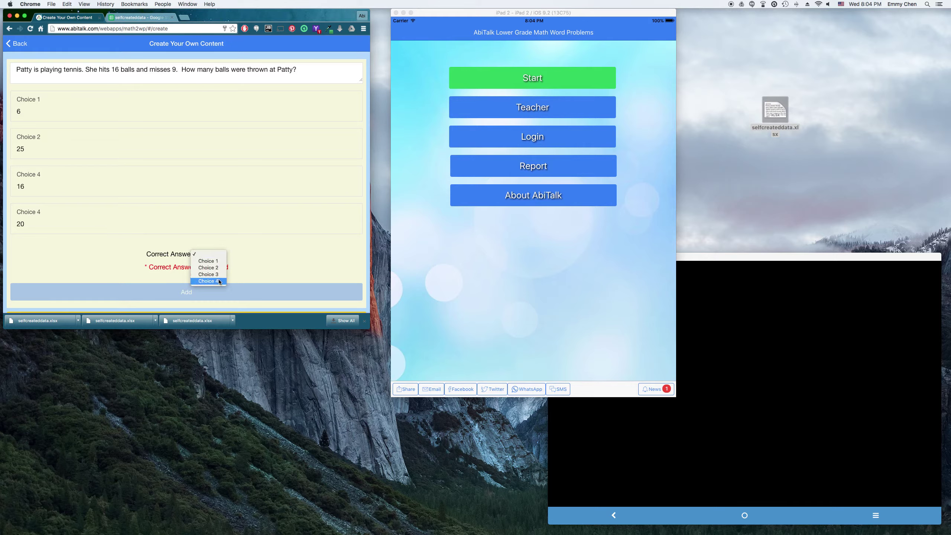
click(208, 268)
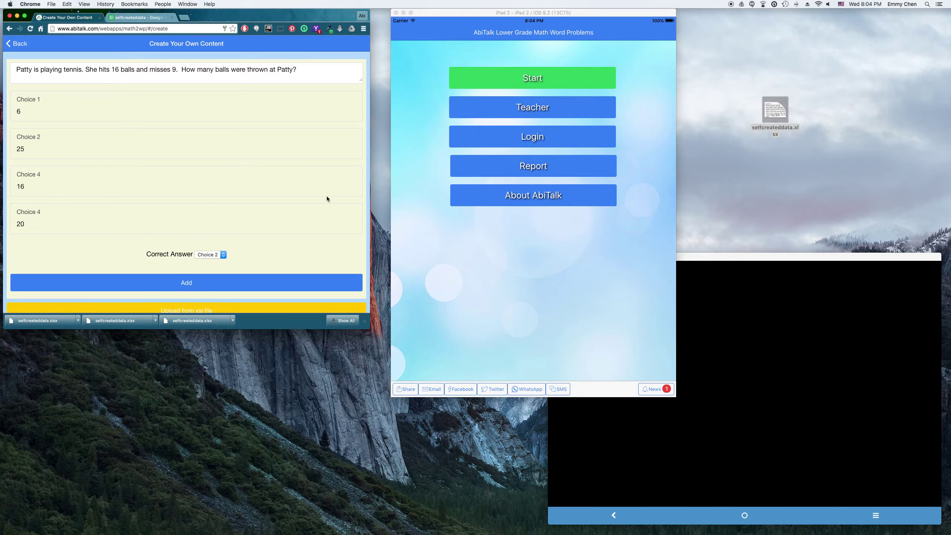
click(193, 286)
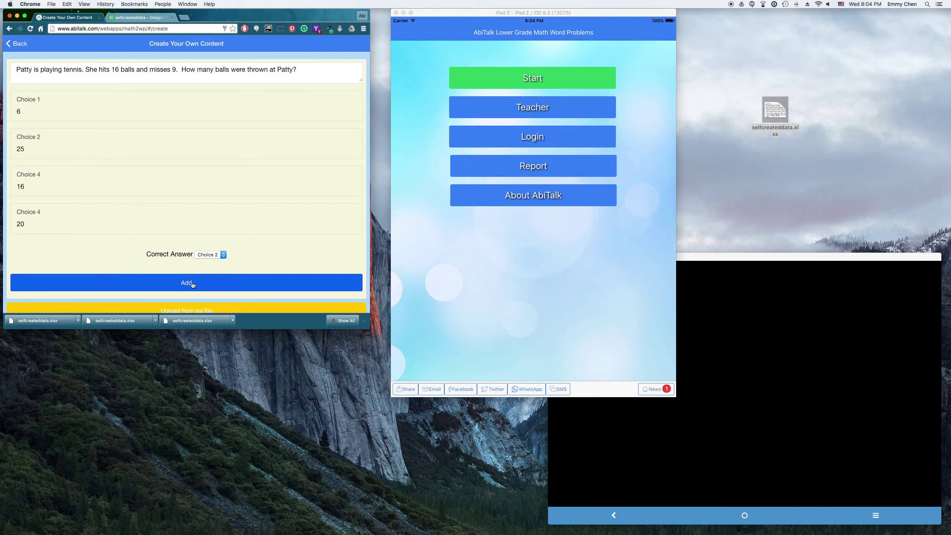
scroll(291, 263, down, 5)
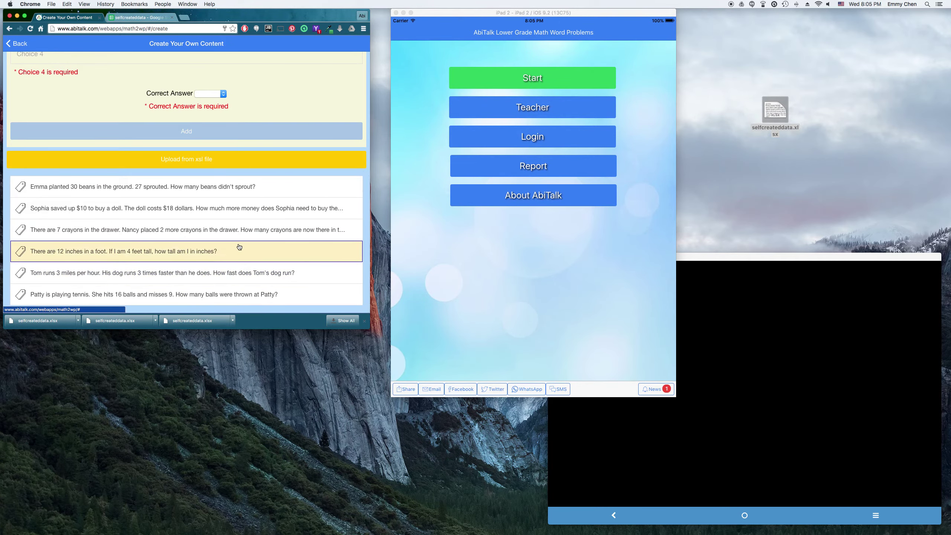
Step: Edit the beans question to say Andrea instead of Emma and save it
scroll(240, 249, up, 5)
scroll(240, 249, down, 5)
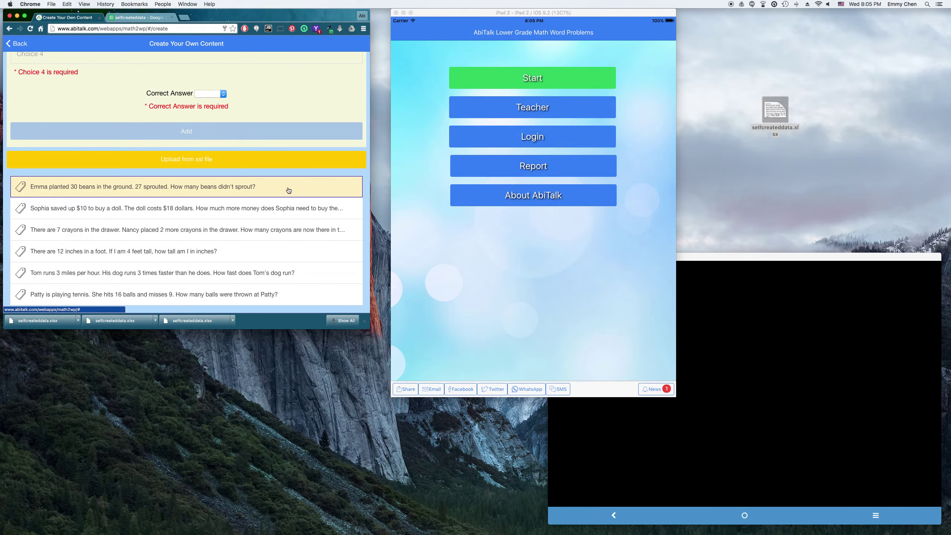
drag(289, 191, 325, 193)
click(220, 194)
scroll(223, 219, up, 5)
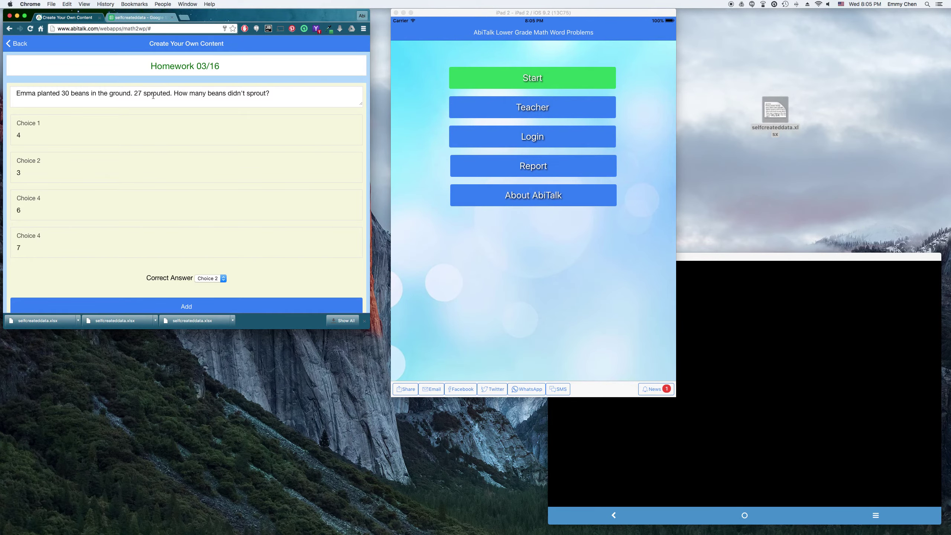
double_click(21, 95)
text(Andrea)
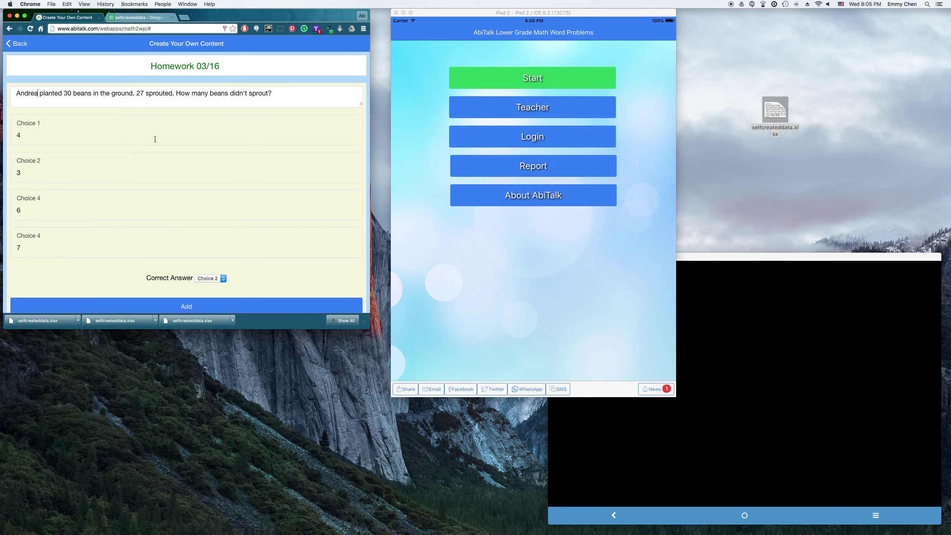
click(240, 307)
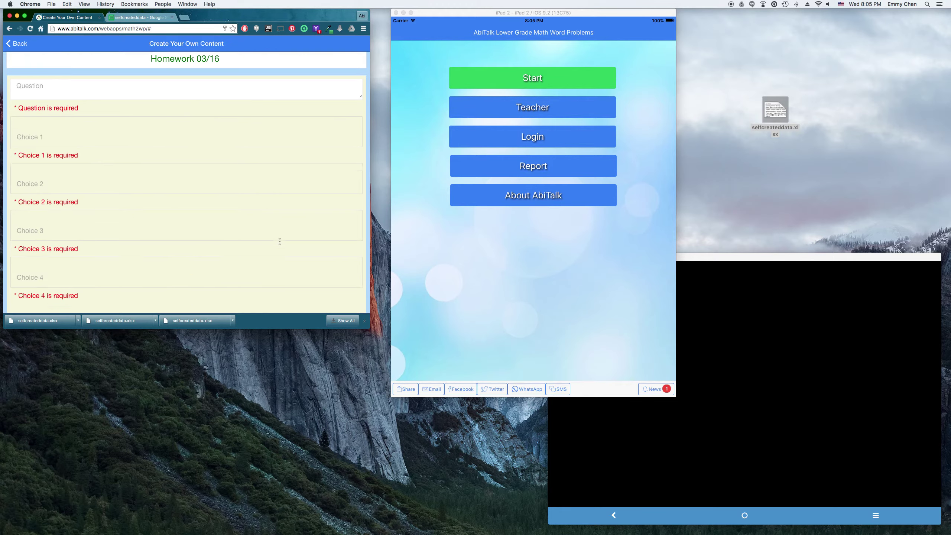
Step: Go back to the Teacher Dashboard lesson list
scroll(279, 243, down, 5)
scroll(225, 229, up, 5)
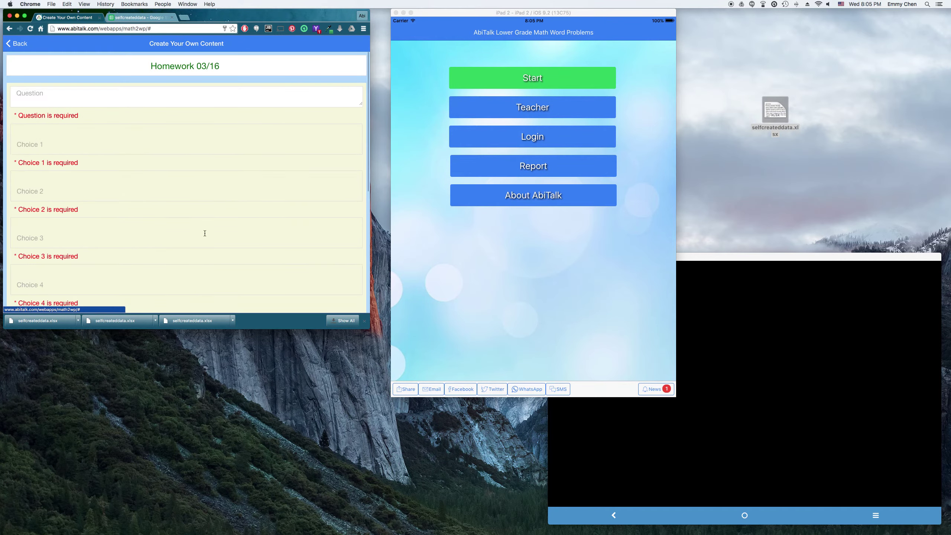
click(15, 43)
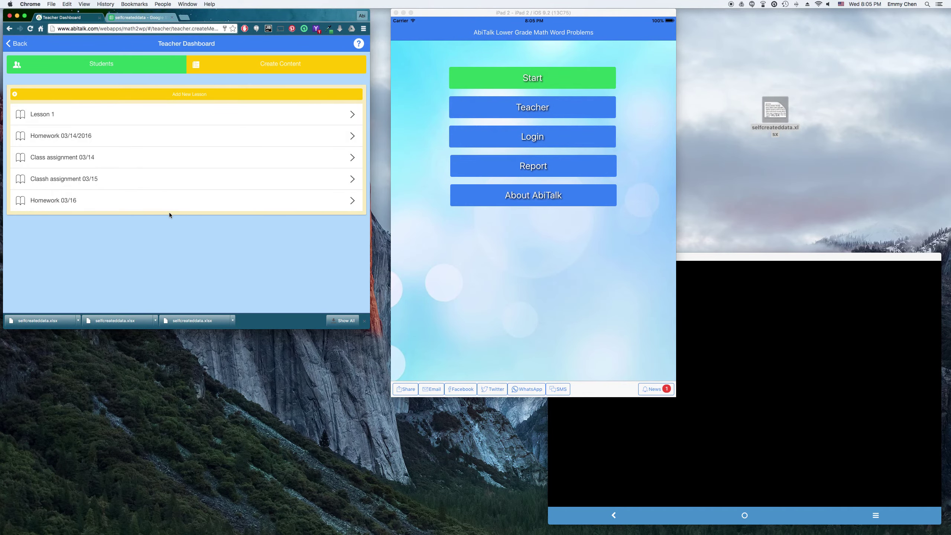
Step: Return to the start page and select the student whose practice progress will be recorded
click(16, 45)
click(229, 91)
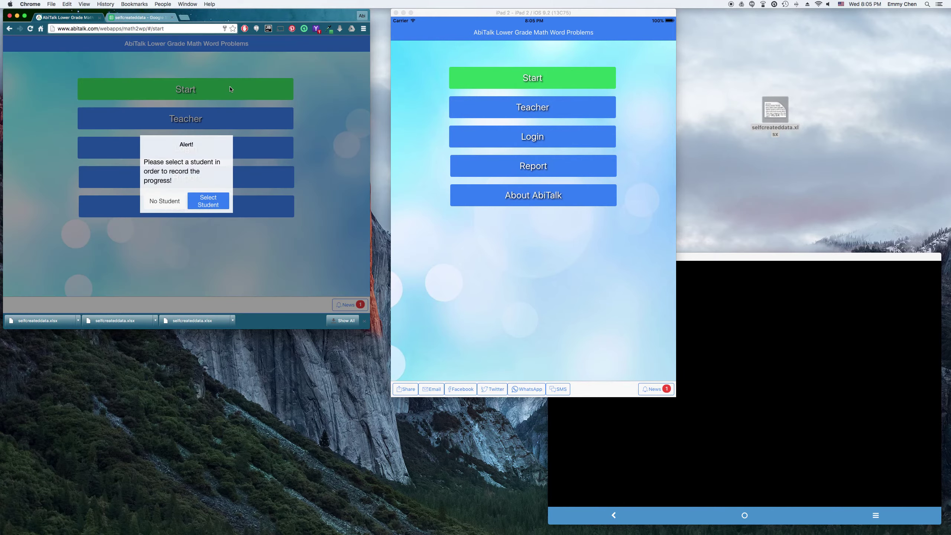
click(218, 205)
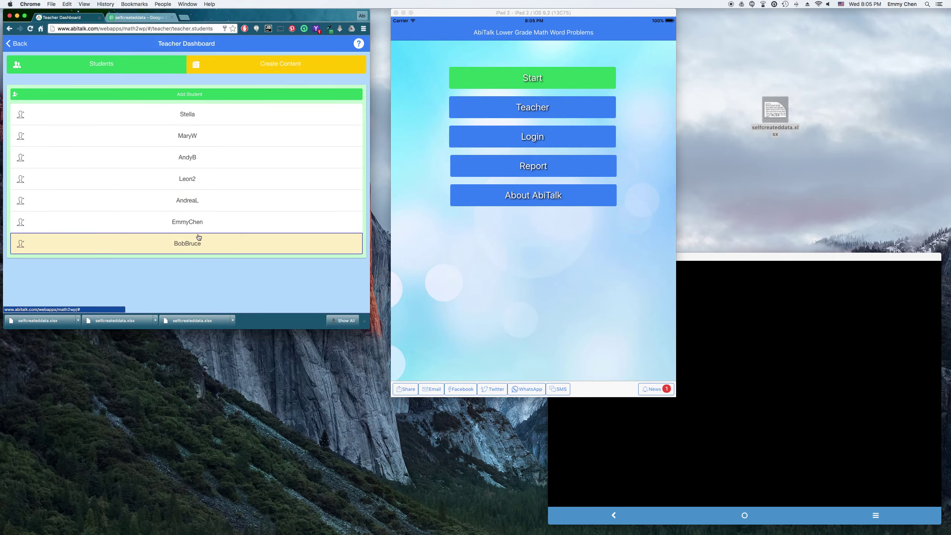
click(202, 225)
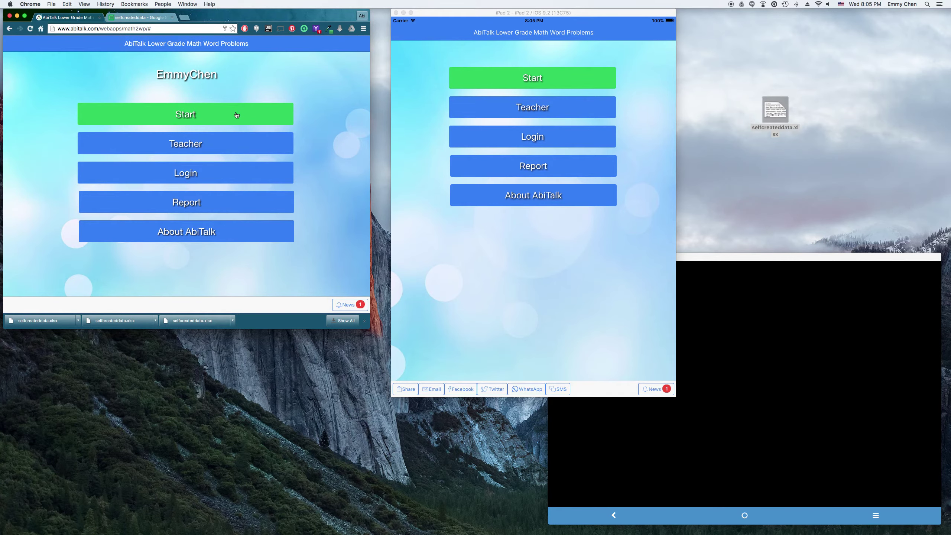
click(237, 114)
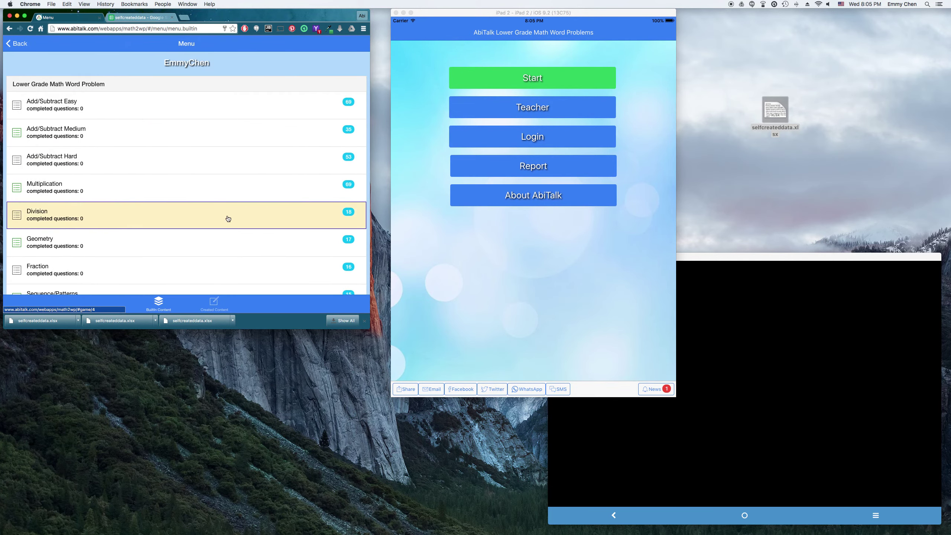
scroll(228, 219, down, 3)
scroll(203, 147, up, 4)
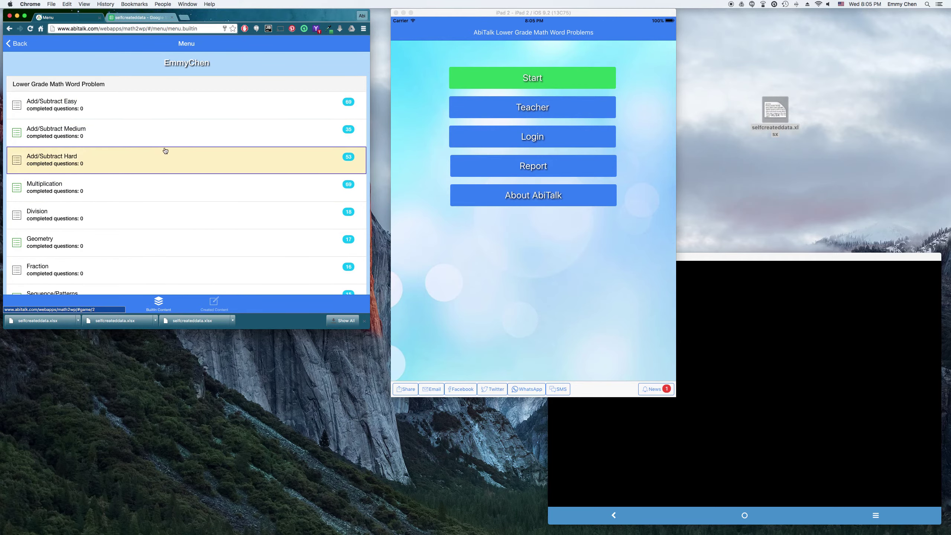
scroll(259, 254, down, 2)
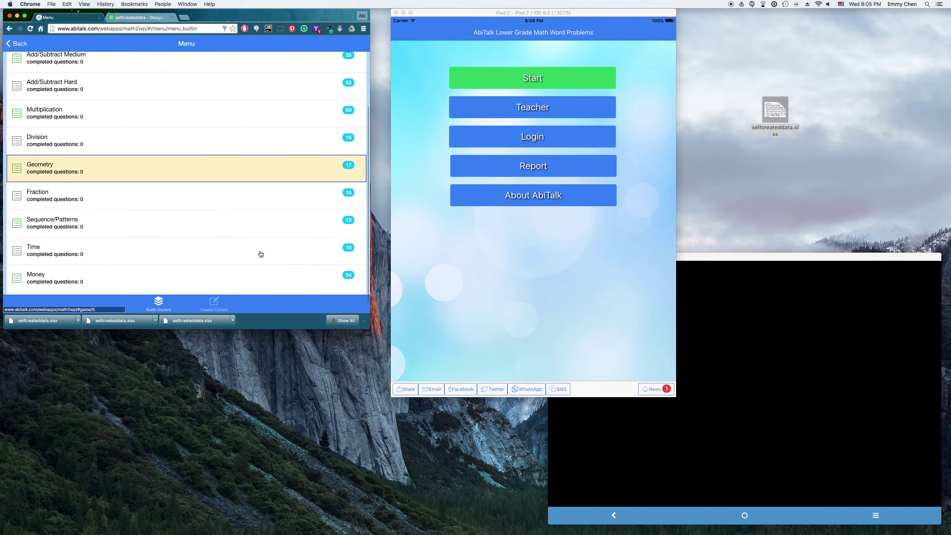
scroll(259, 253, up, 2)
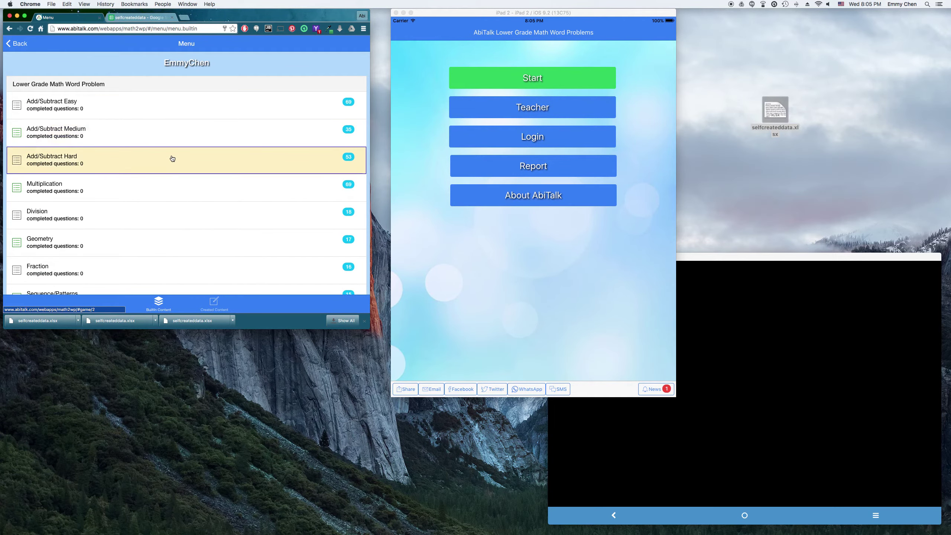
scroll(202, 216, down, 3)
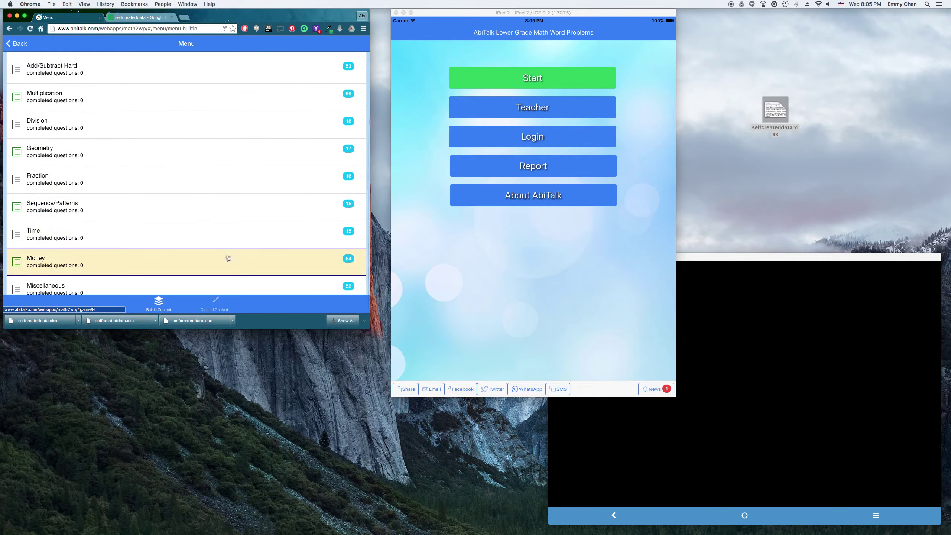
scroll(247, 161, up, 3)
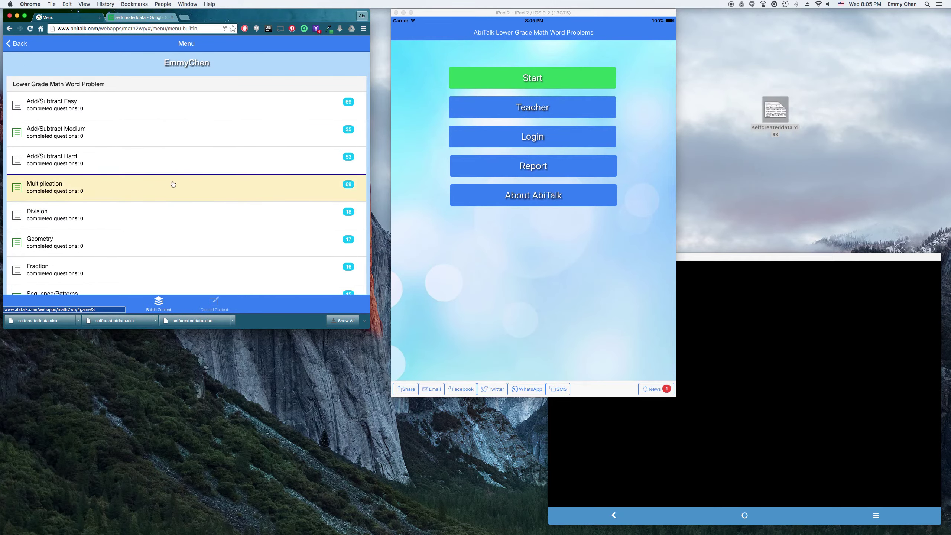
click(214, 302)
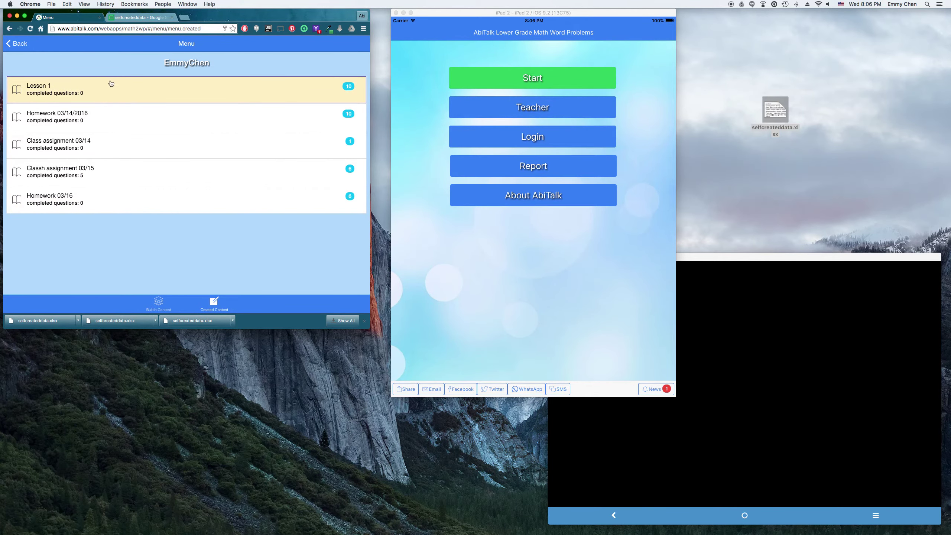
click(169, 204)
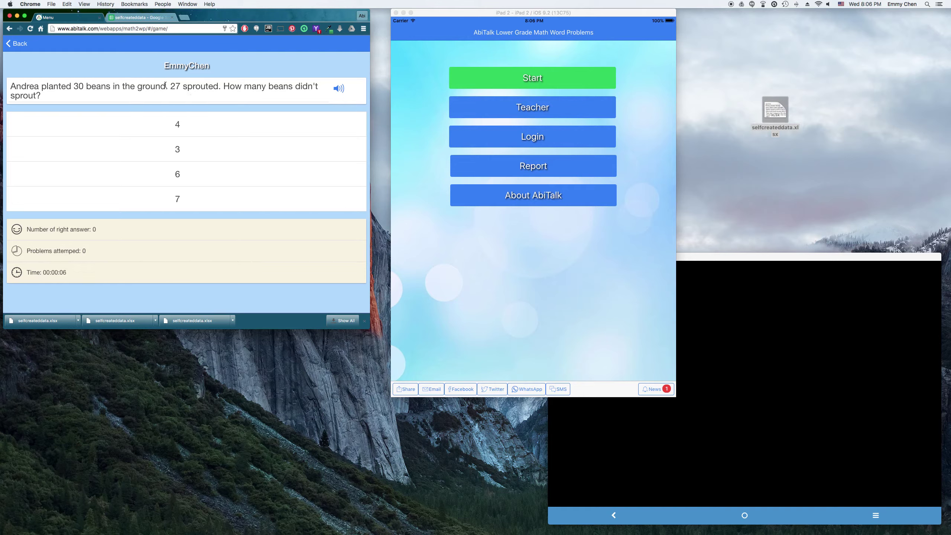
click(19, 44)
click(19, 44)
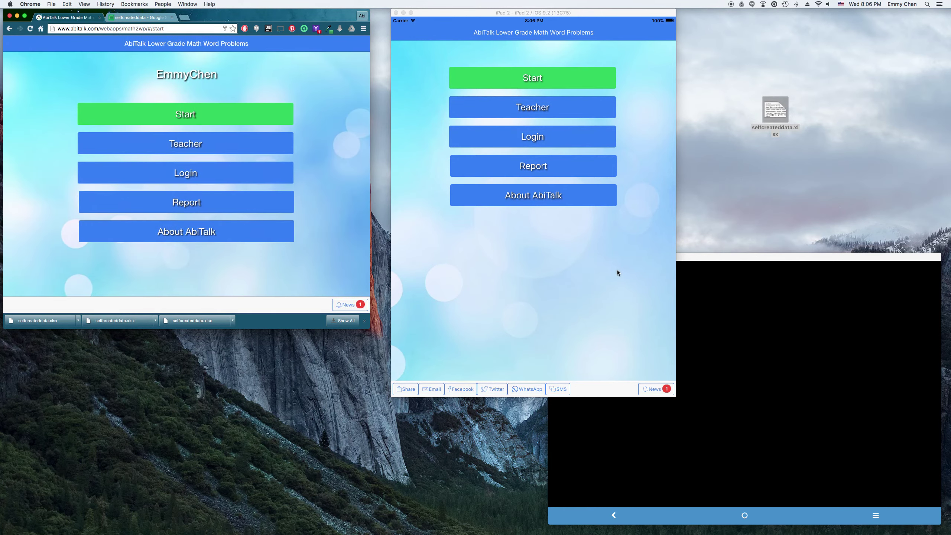
Step: Open the iPad login screen and enter the student's username
click(618, 273)
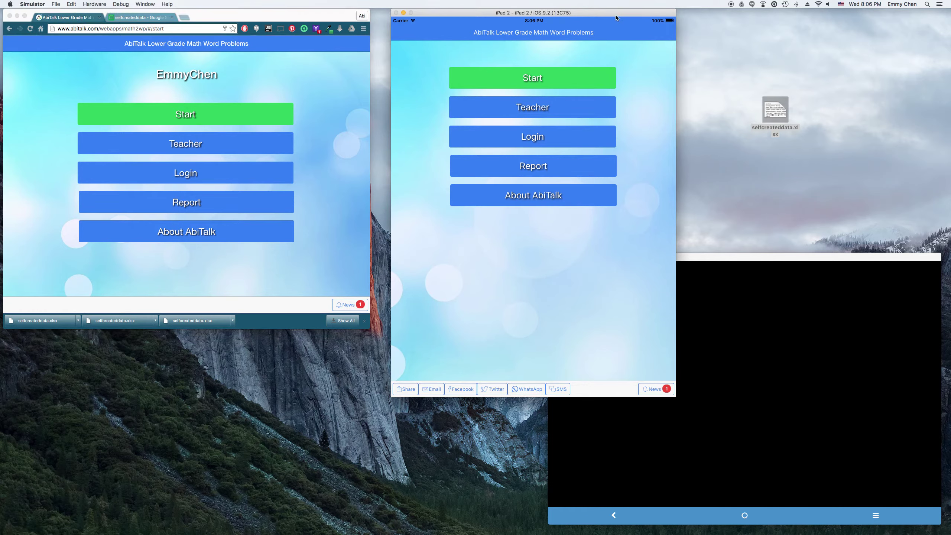
drag(617, 18, 596, 14)
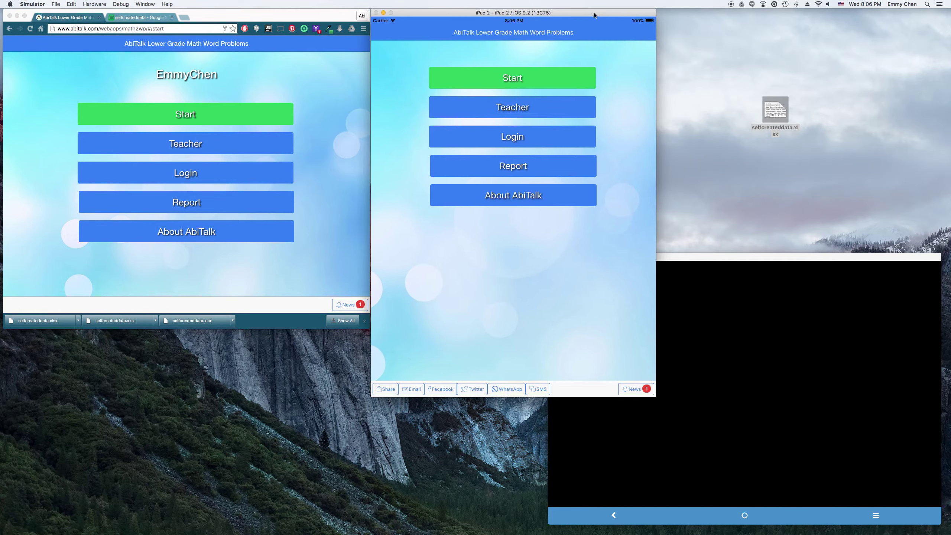
click(543, 140)
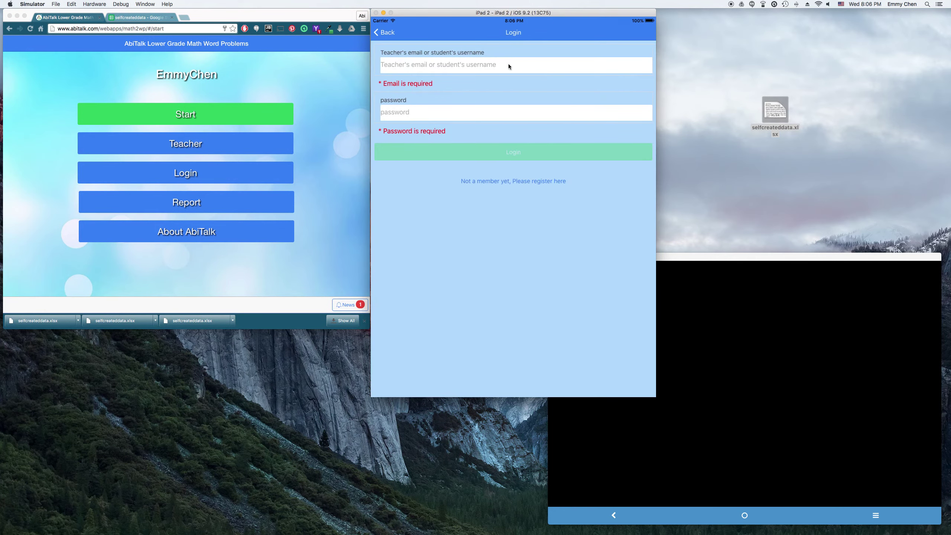
click(555, 69)
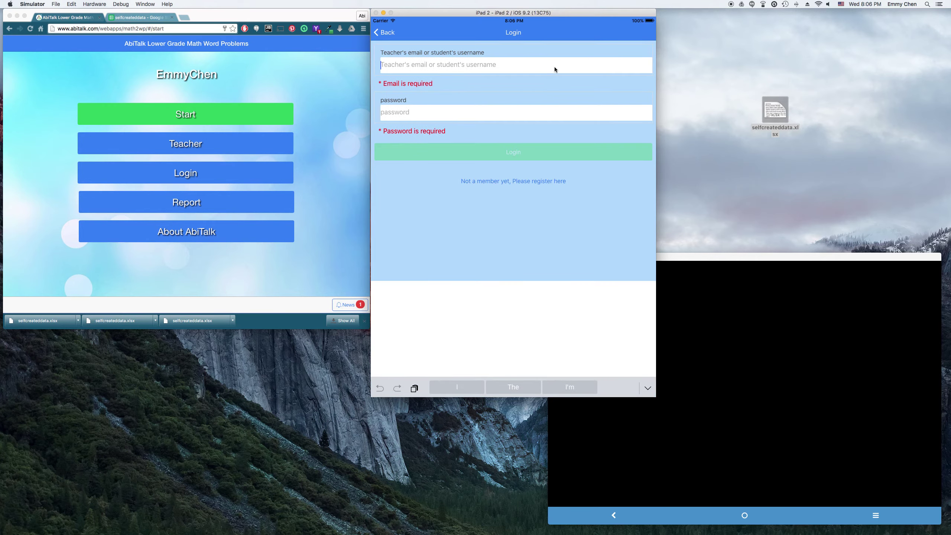
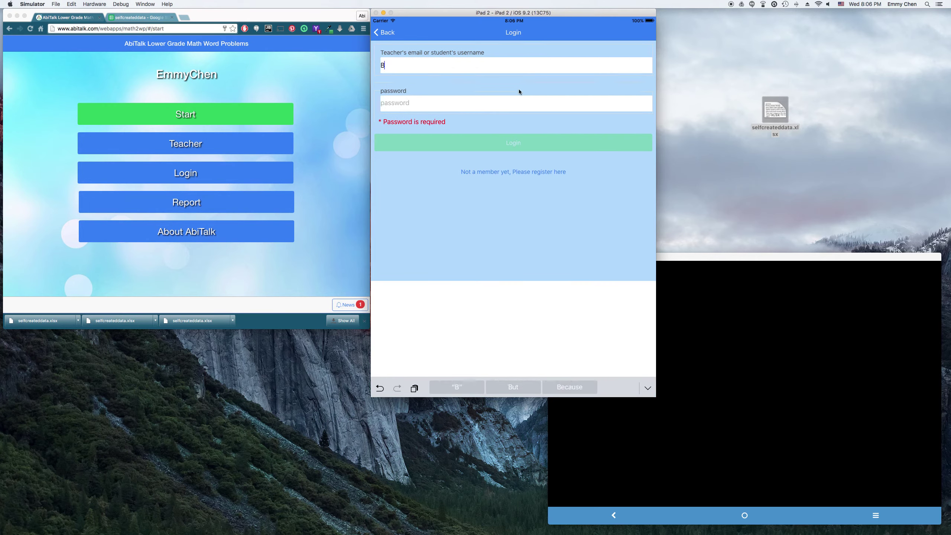
Step: Enter the student's password, sign in, and confirm the Teacher dashboard is denied
click(508, 107)
text(aaaaa)
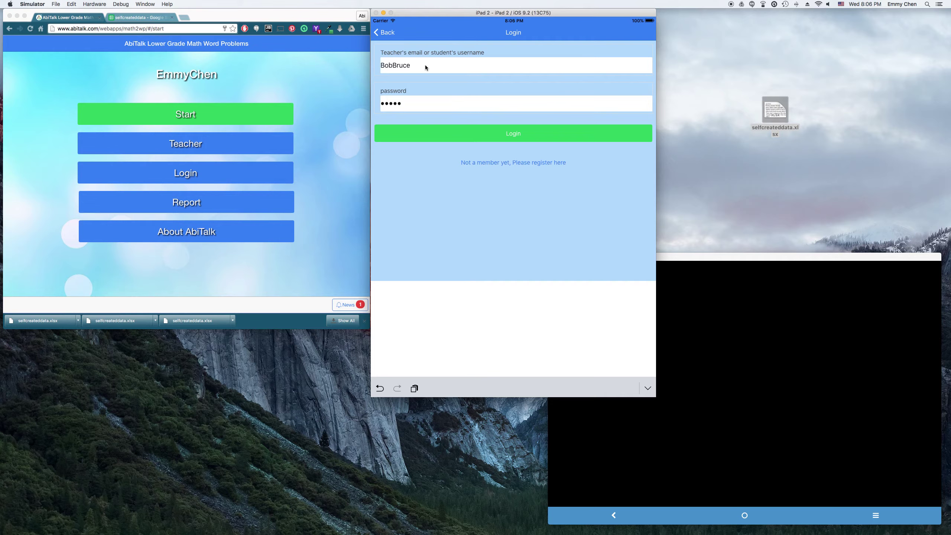
click(546, 135)
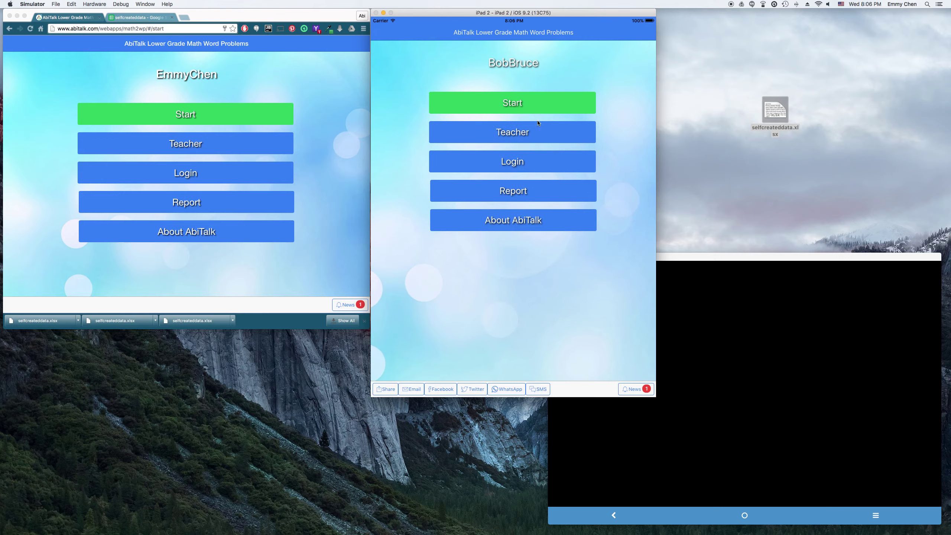
click(534, 134)
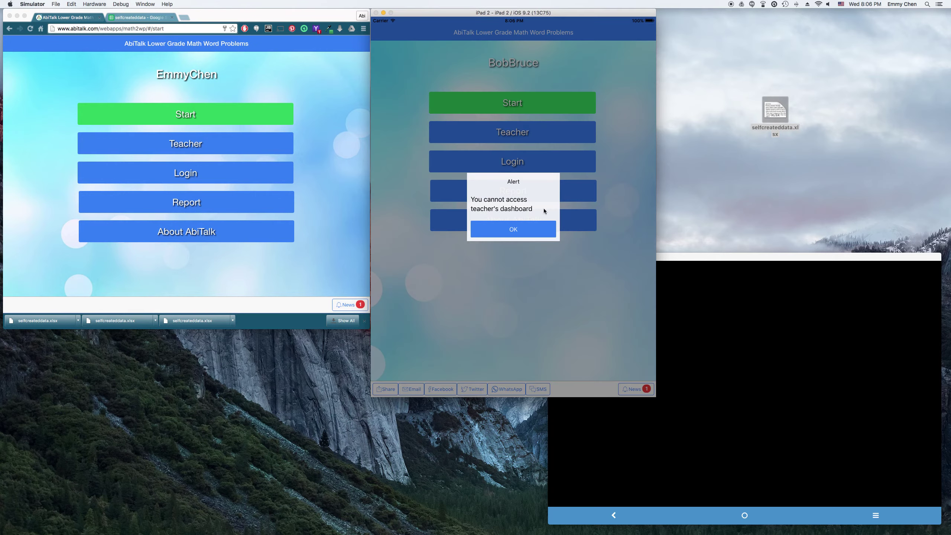
click(534, 234)
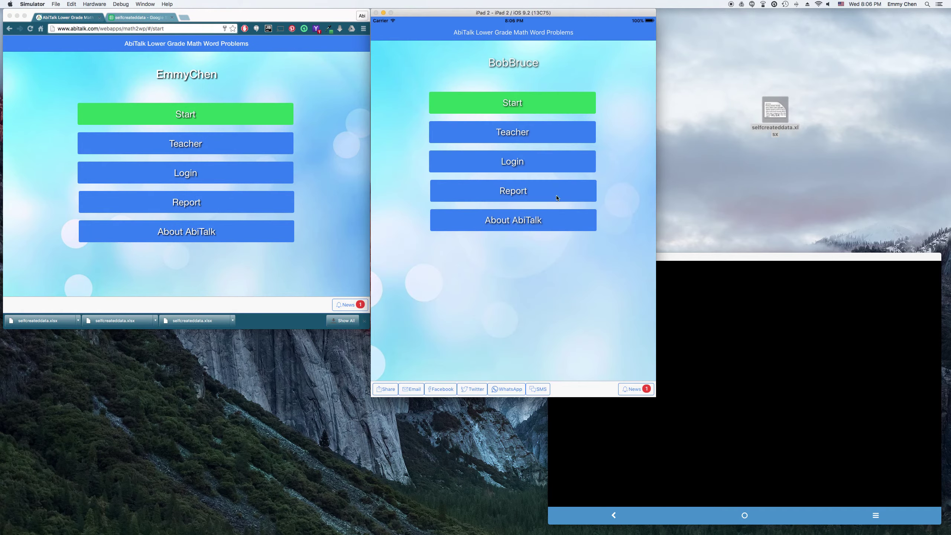
Step: Start practising and open Homework 03/16 from the Created Content lessons
click(518, 105)
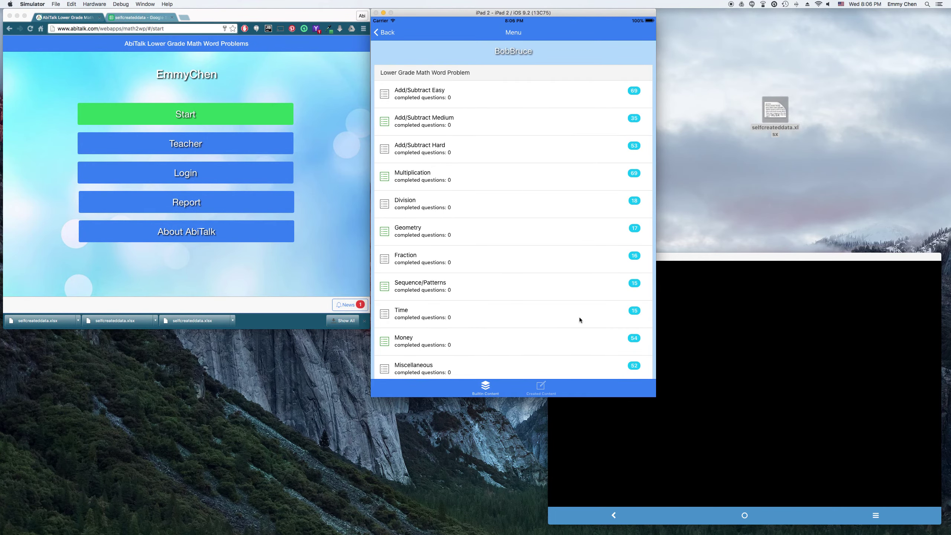
drag(512, 312, 557, 306)
mouse_move(533, 185)
mouse_down()
mouse_move(545, 347)
mouse_move(516, 189)
mouse_up()
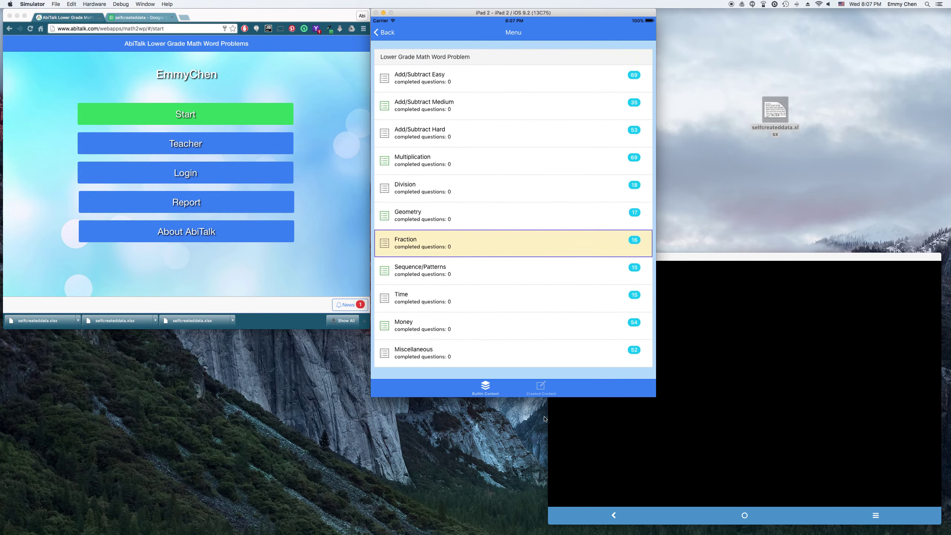
click(541, 387)
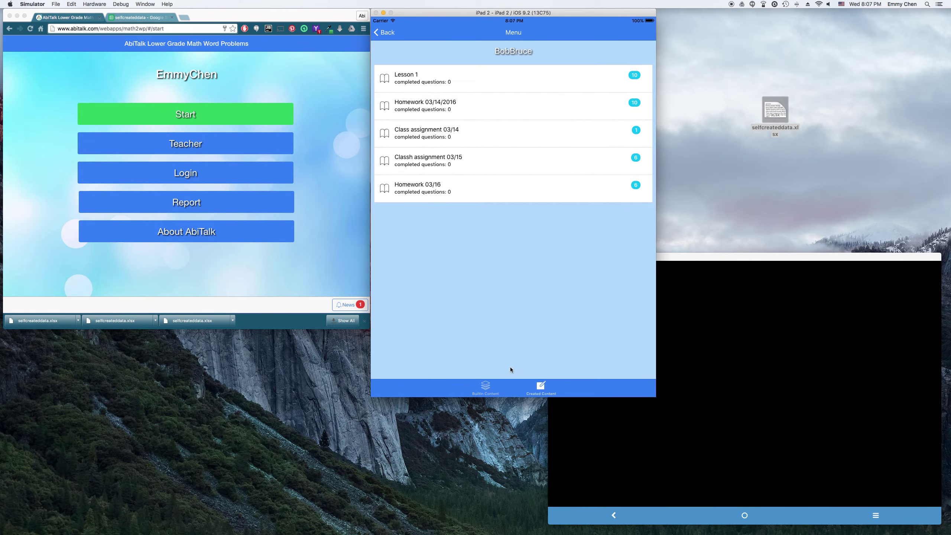
click(508, 190)
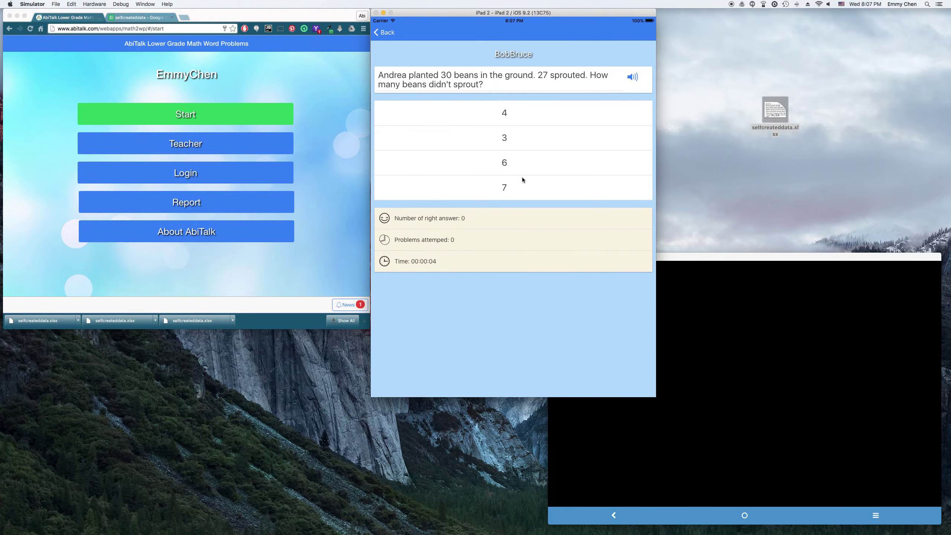
Step: Answer 3 beans, $8, 9 crayons, and 36 inches, the last one wrong
click(567, 133)
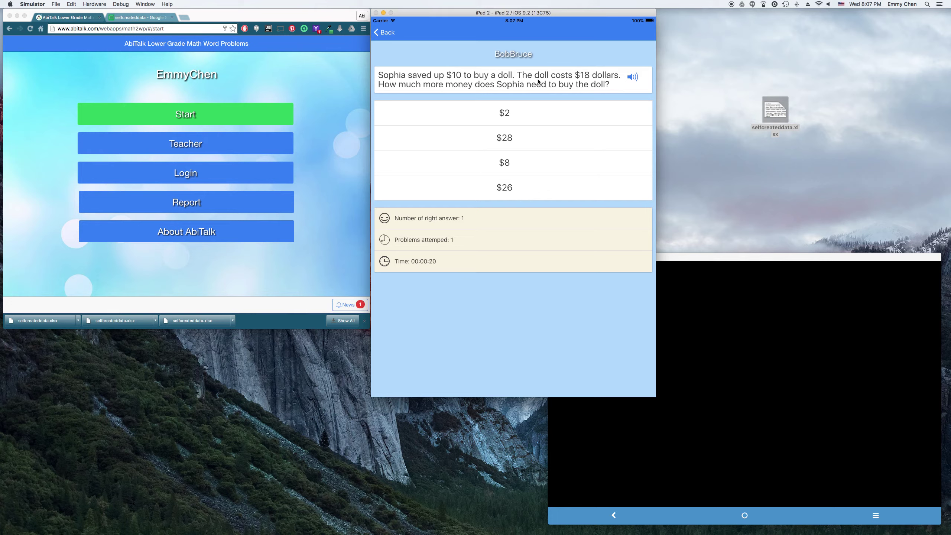
click(536, 167)
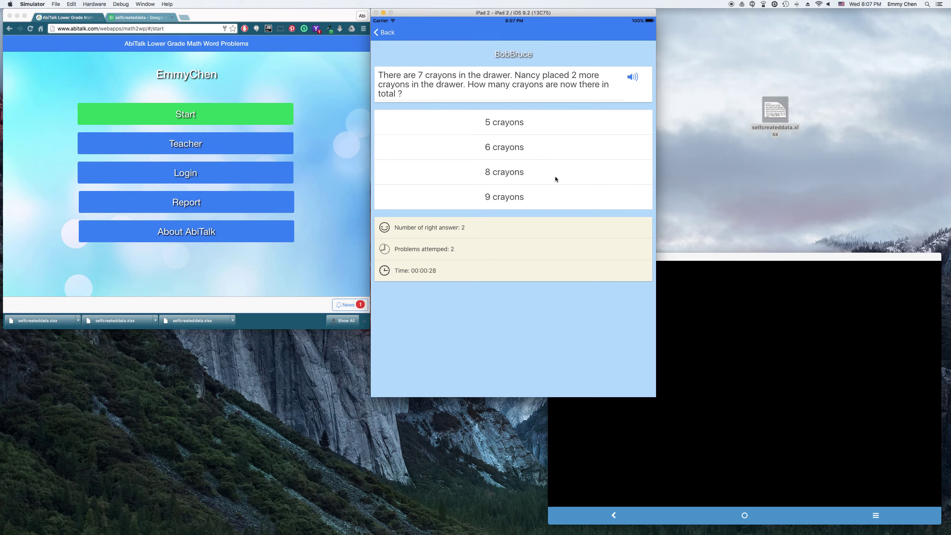
click(557, 199)
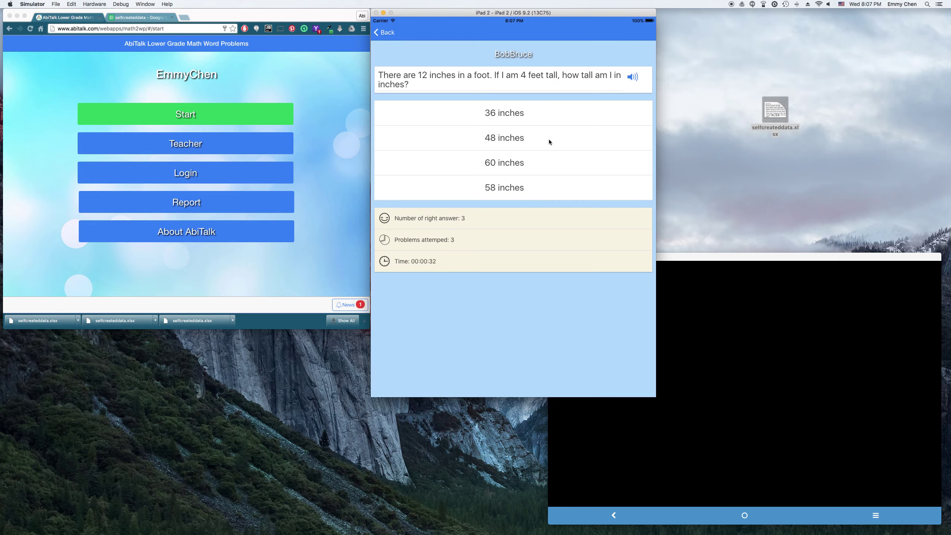
click(559, 116)
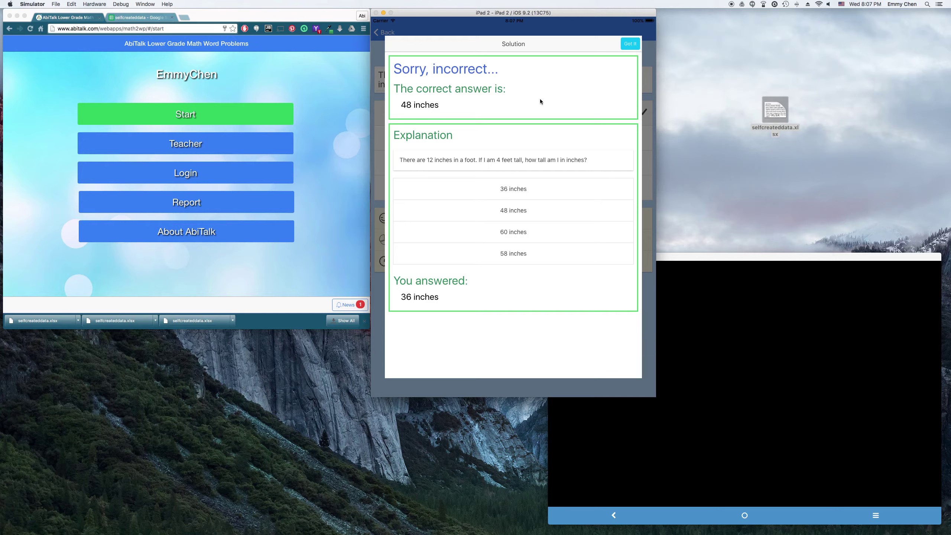
Step: Dismiss the solution, answer 9 miles per hour and 25 balls, and acknowledge section completion
click(629, 44)
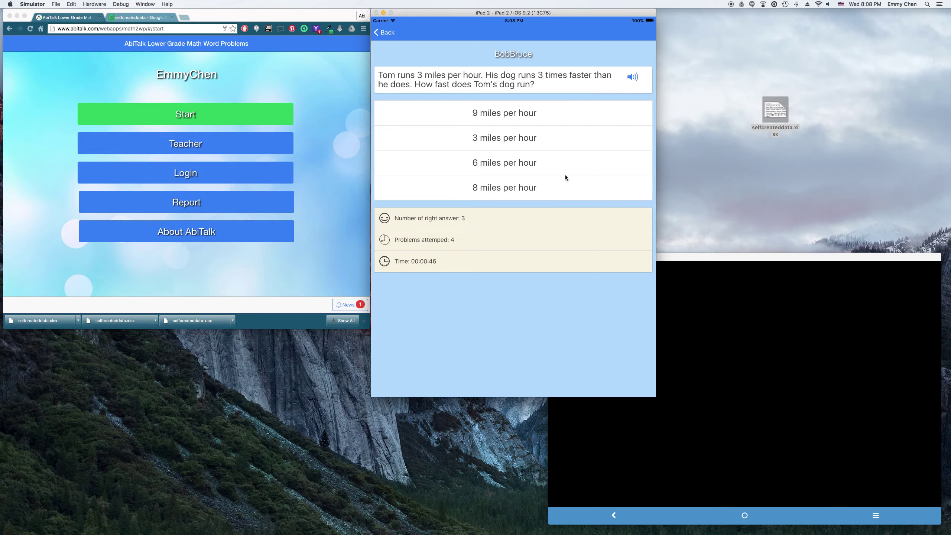
click(542, 113)
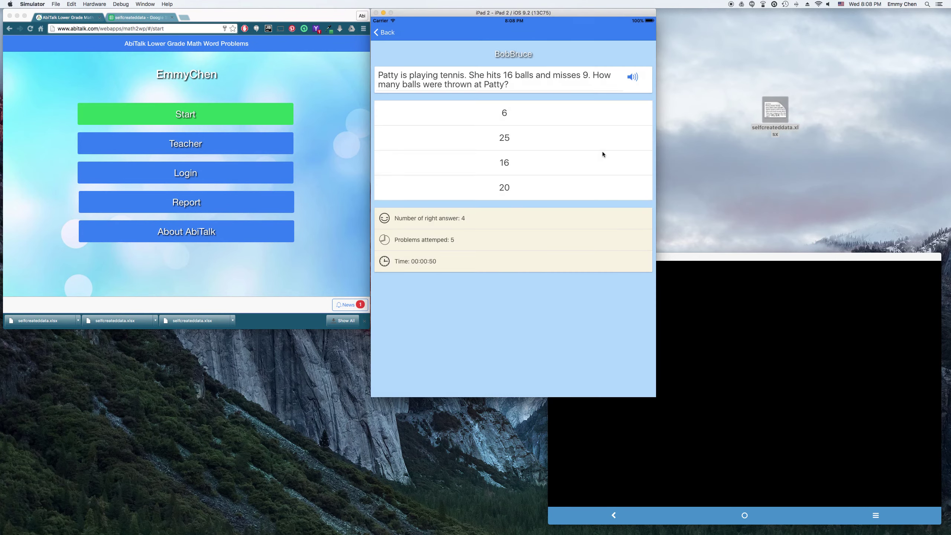
click(563, 133)
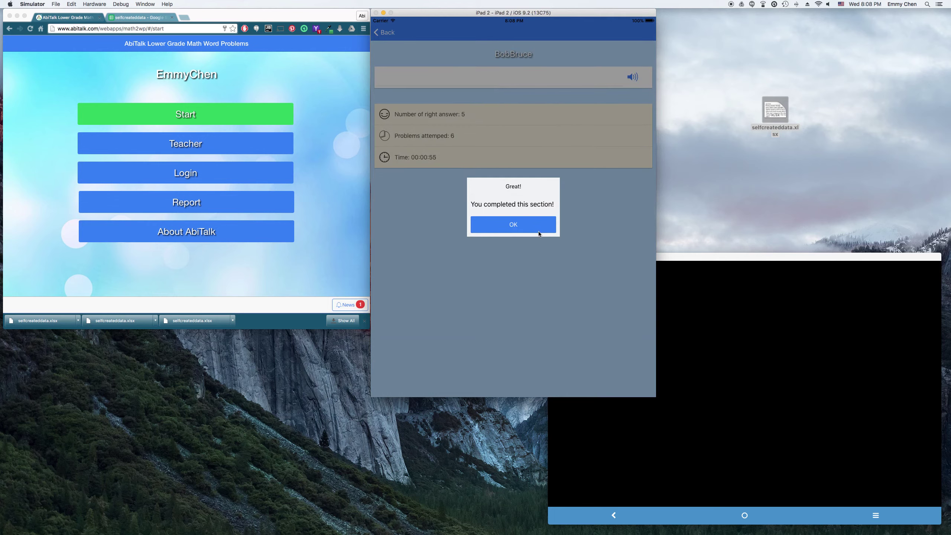
click(541, 229)
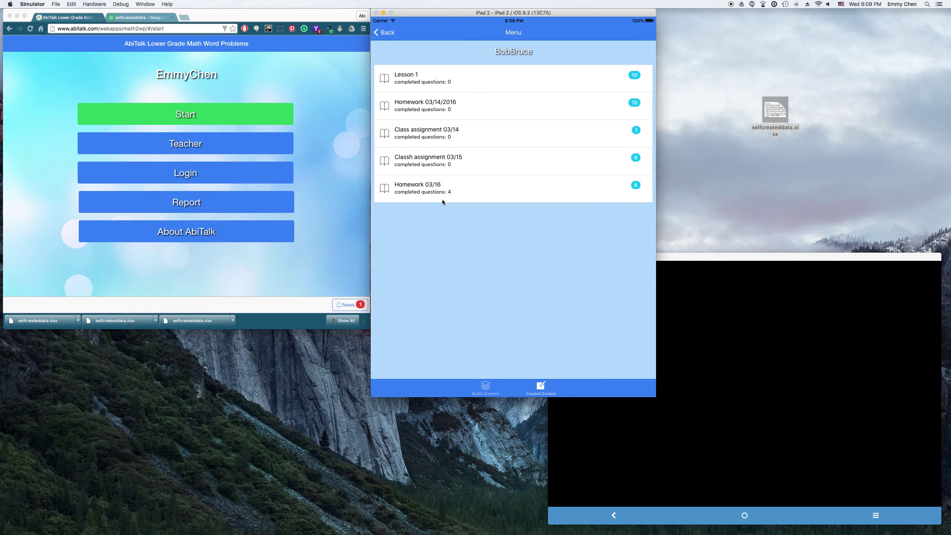
Step: Return the iPad app home and open the Report page in the web dashboard
click(384, 33)
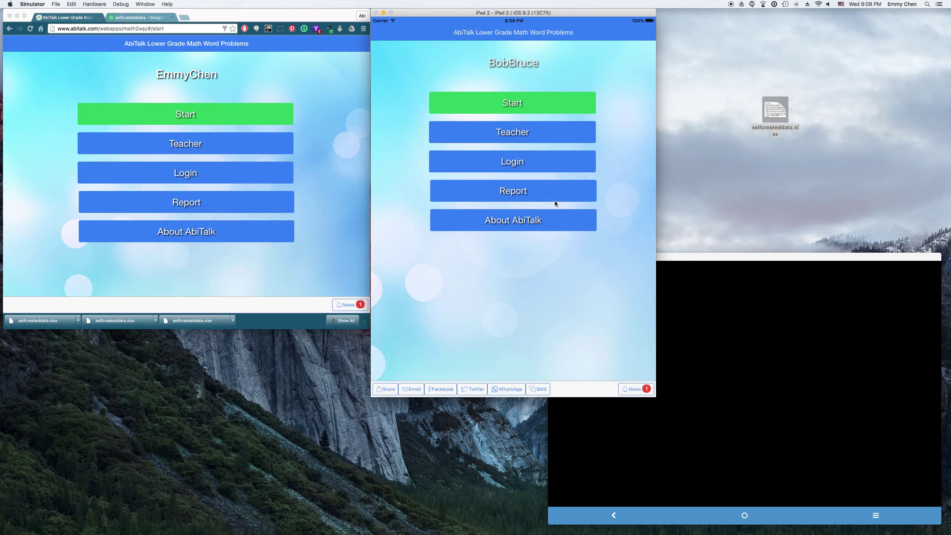
click(339, 191)
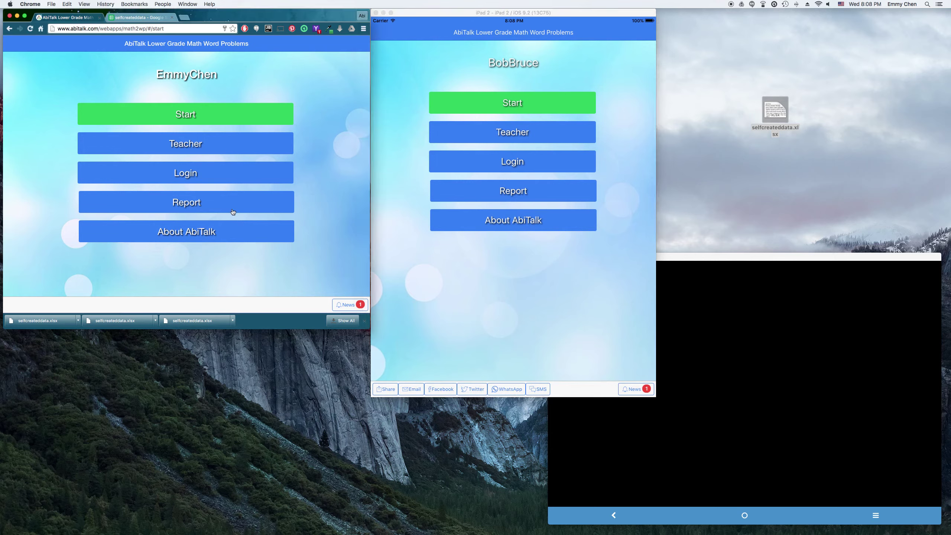
click(252, 202)
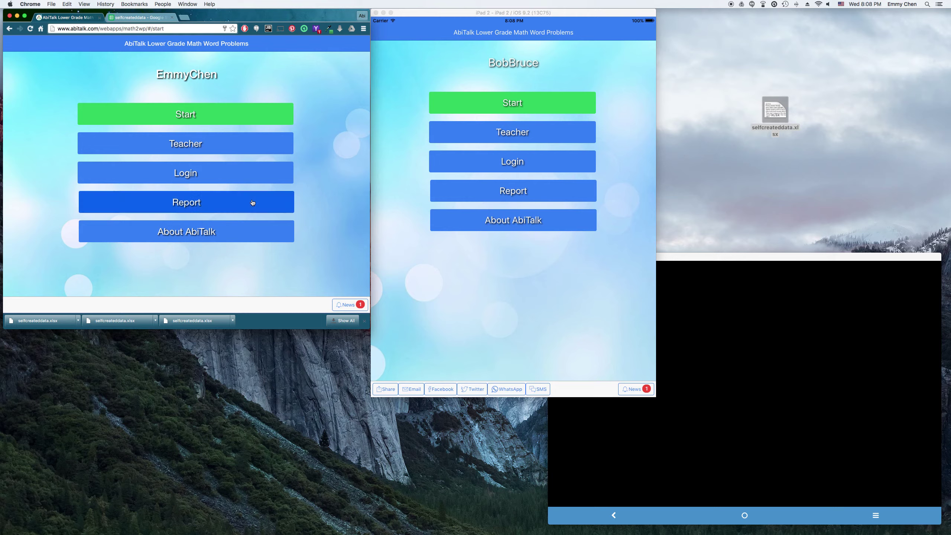
click(199, 220)
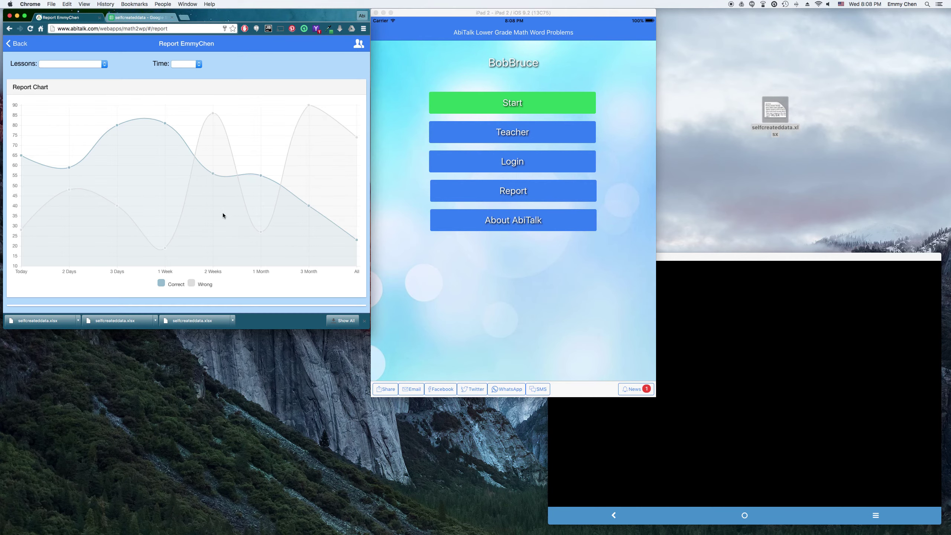
Step: Report on the homework student, with Lessons set to Homework 03/16 and Time to Today
click(359, 44)
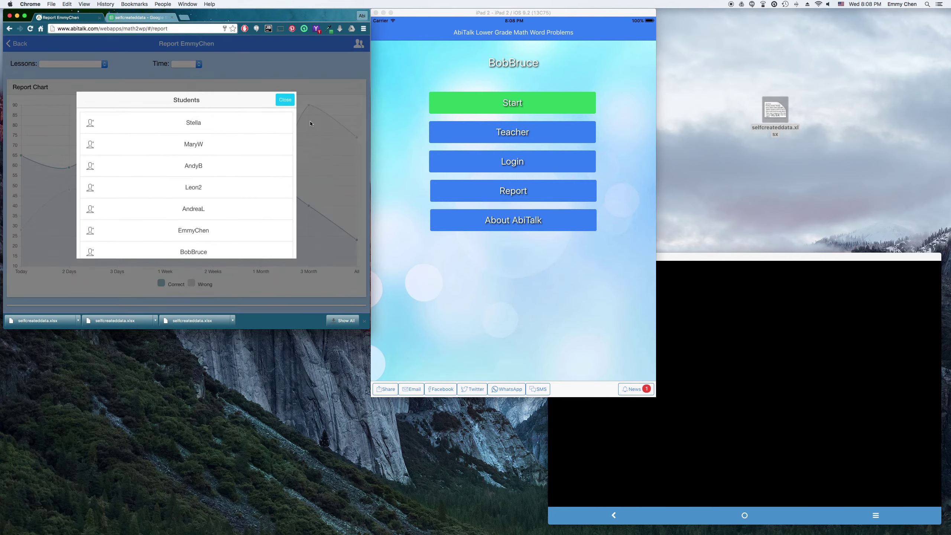
click(212, 249)
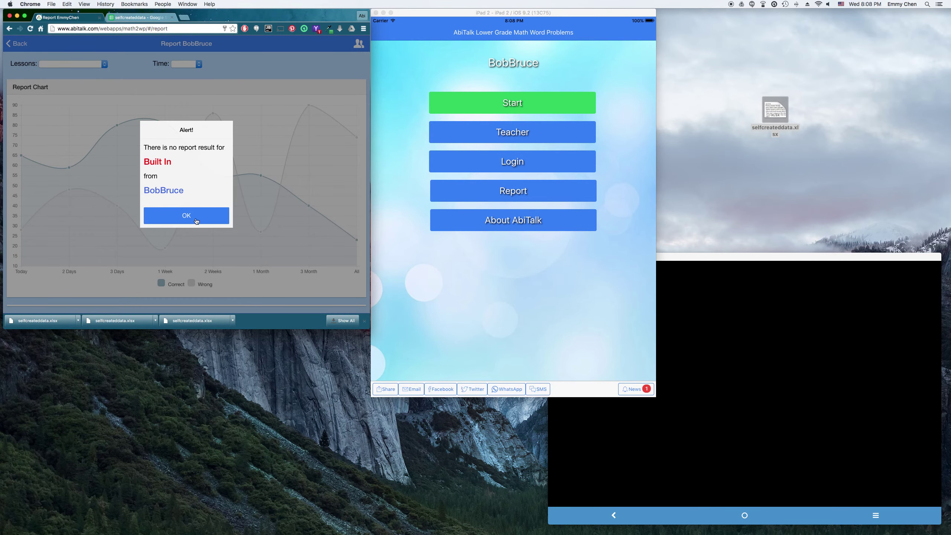
click(207, 215)
click(79, 64)
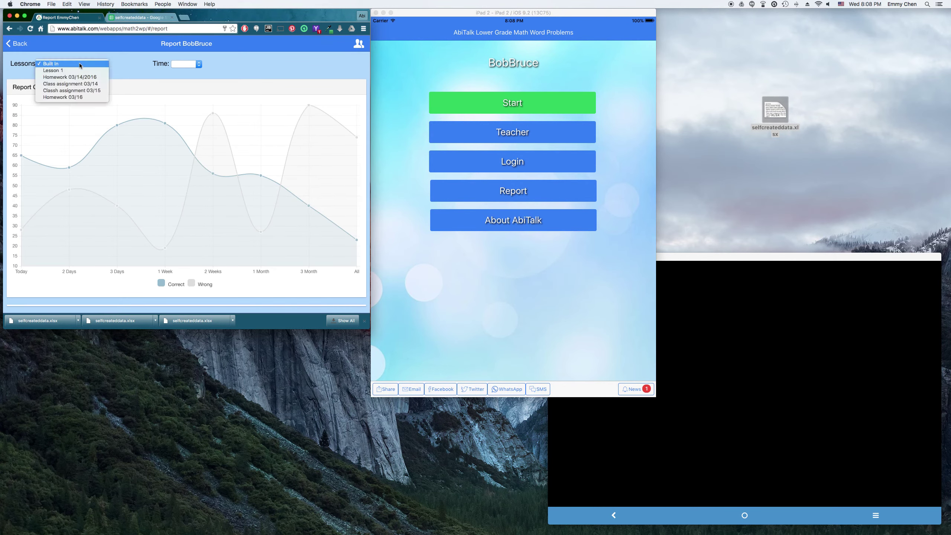
click(75, 97)
click(190, 65)
click(186, 70)
Step: Review the inches question's detail: 36 inches chosen, 48 correct
drag(236, 17, 286, 30)
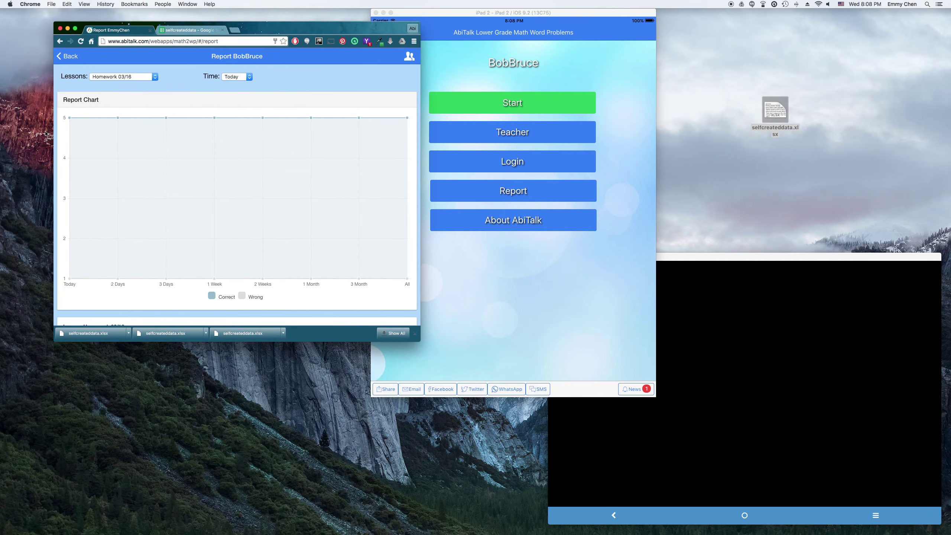
mouse_move(70, 128)
scroll(321, 274, down, 3)
scroll(322, 277, down, 2)
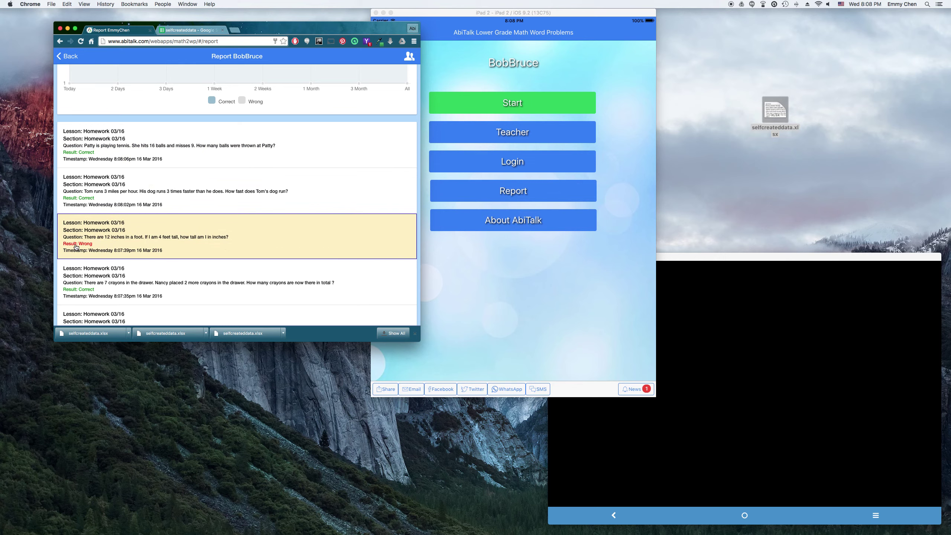
click(277, 238)
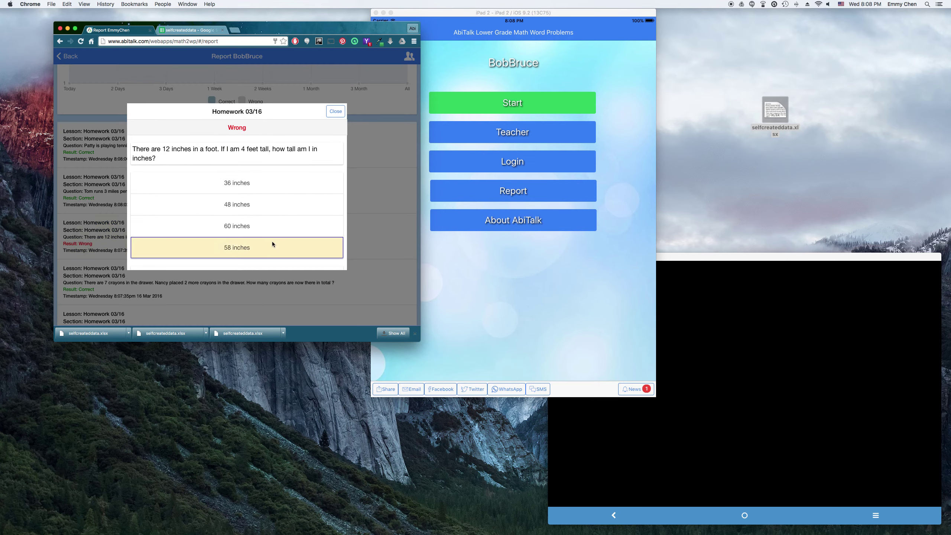
scroll(302, 224, down, 2)
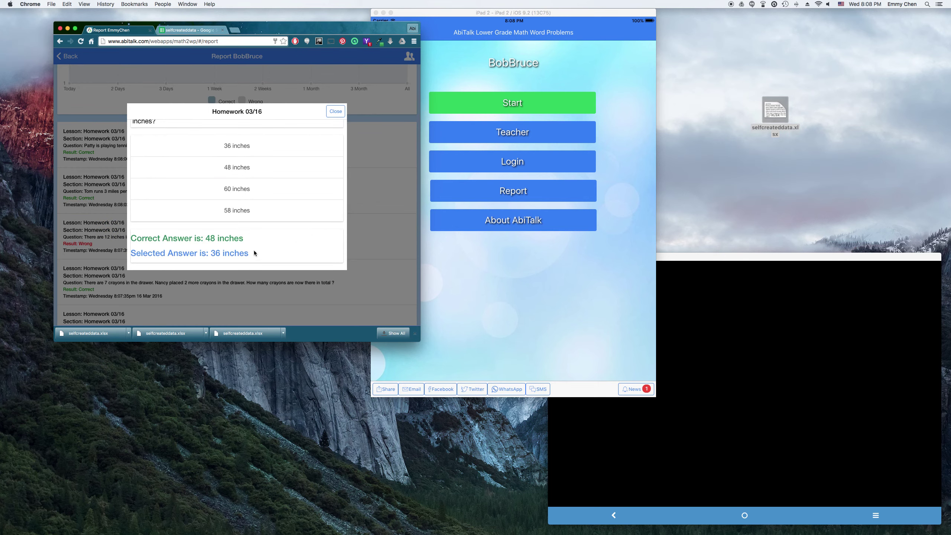
scroll(253, 218, up, 3)
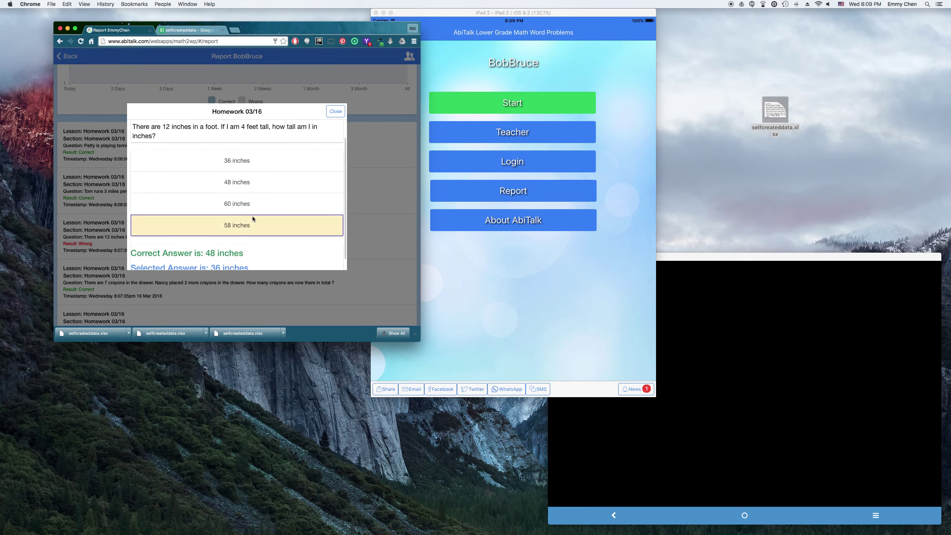
click(335, 113)
Step: Review the detail of the Tom's dog question, then close it
click(226, 193)
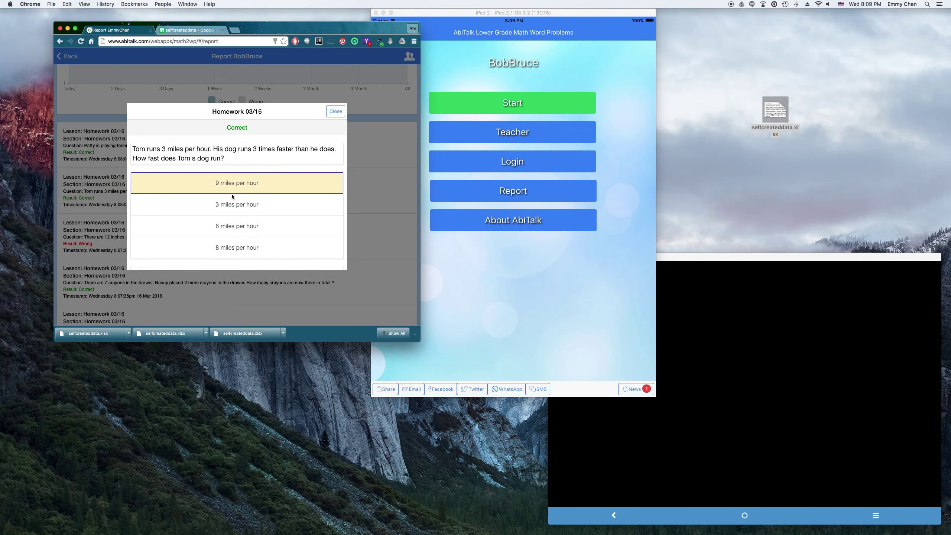
scroll(310, 215, down, 2)
scroll(307, 215, up, 3)
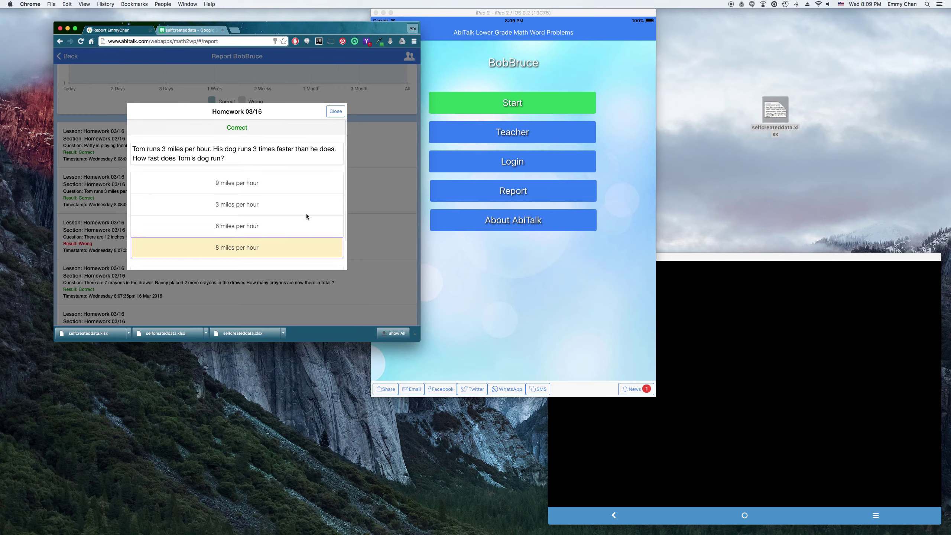
click(336, 110)
Step: Switch the report to another student, who has no Homework 03/16 results
click(409, 57)
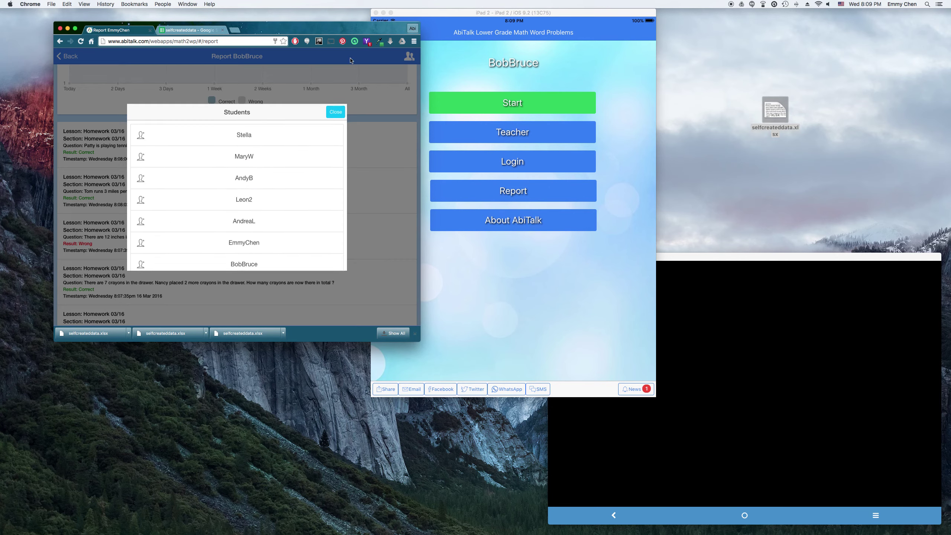
click(274, 250)
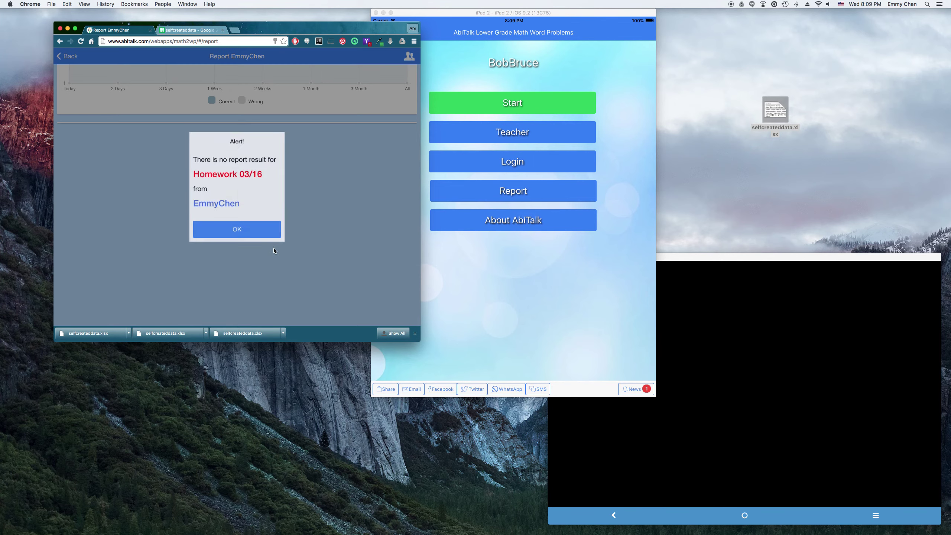
click(249, 232)
Step: Show that student's Classh assignment 03/15 results and scroll through them
scroll(240, 232, up, 5)
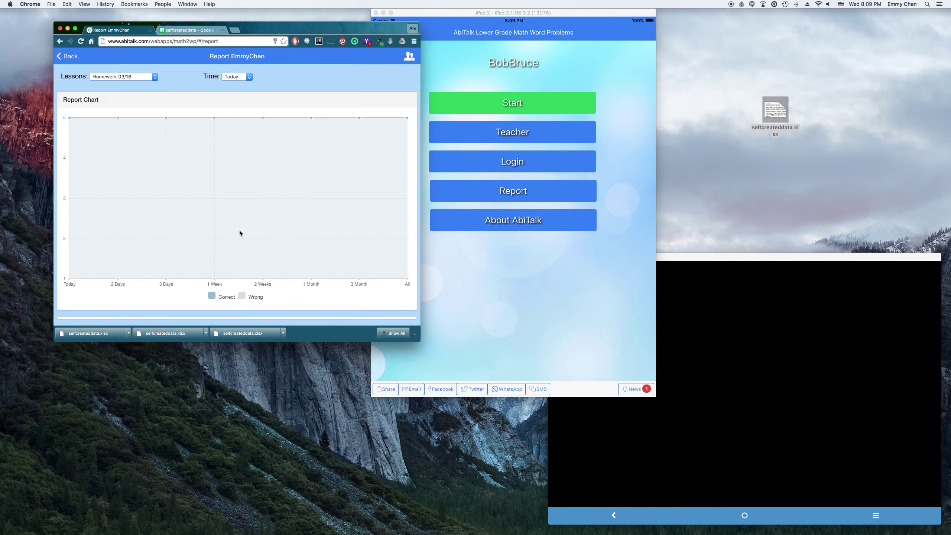
click(135, 77)
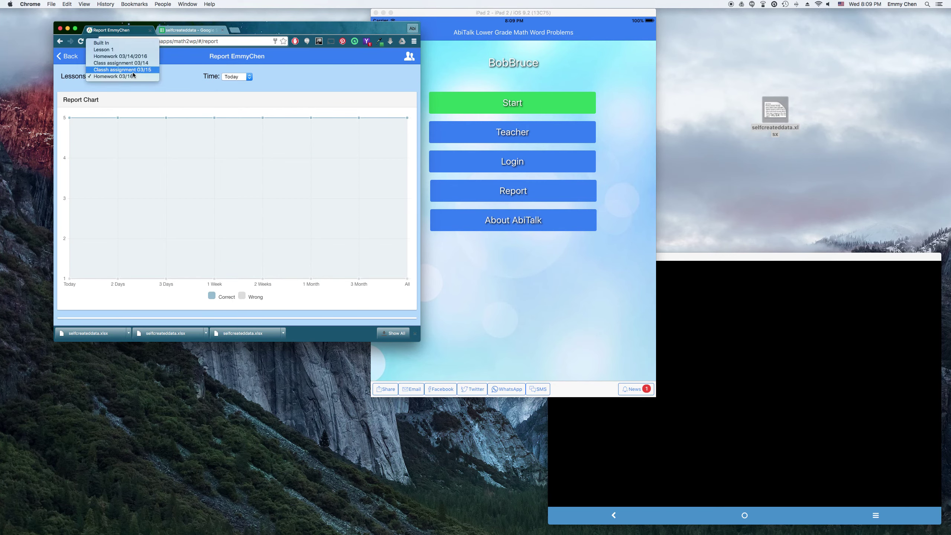
click(133, 73)
scroll(370, 199, down, 7)
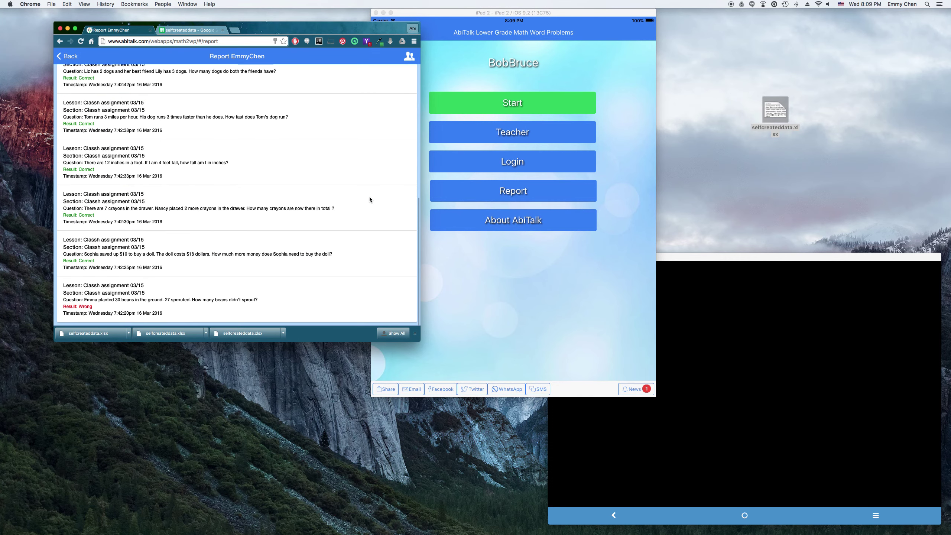
scroll(370, 199, up, 3)
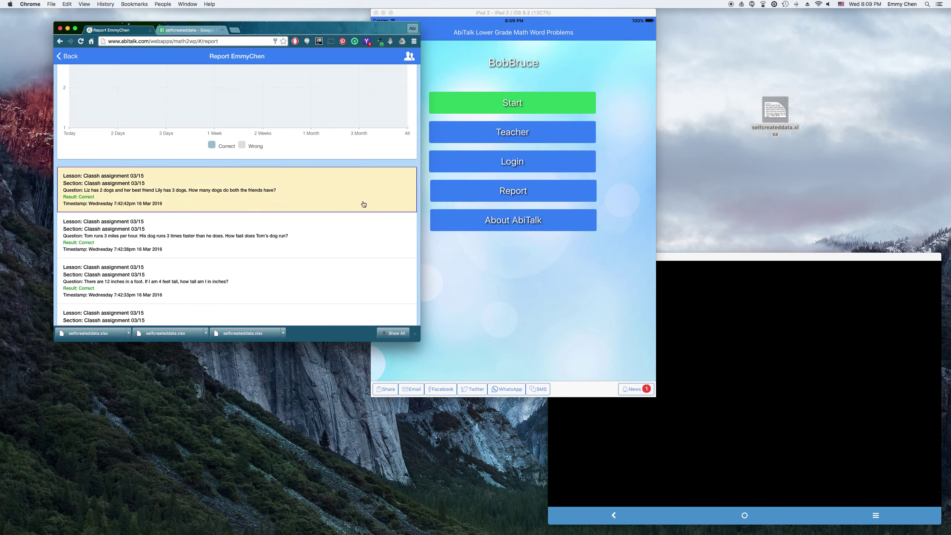
scroll(363, 203, up, 5)
click(608, 319)
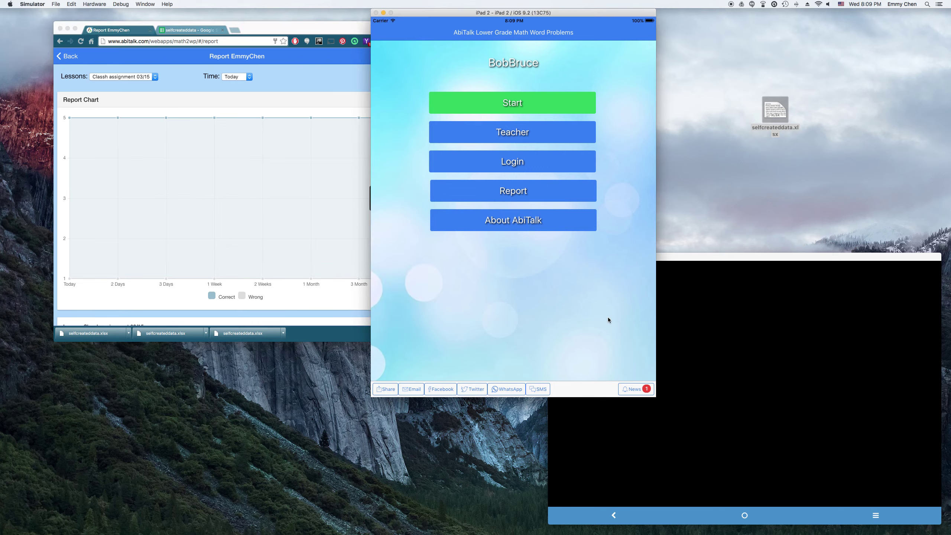
Step: Unlock the mirrored Android tablet and open AbiTalk's sign-in screen
click(744, 400)
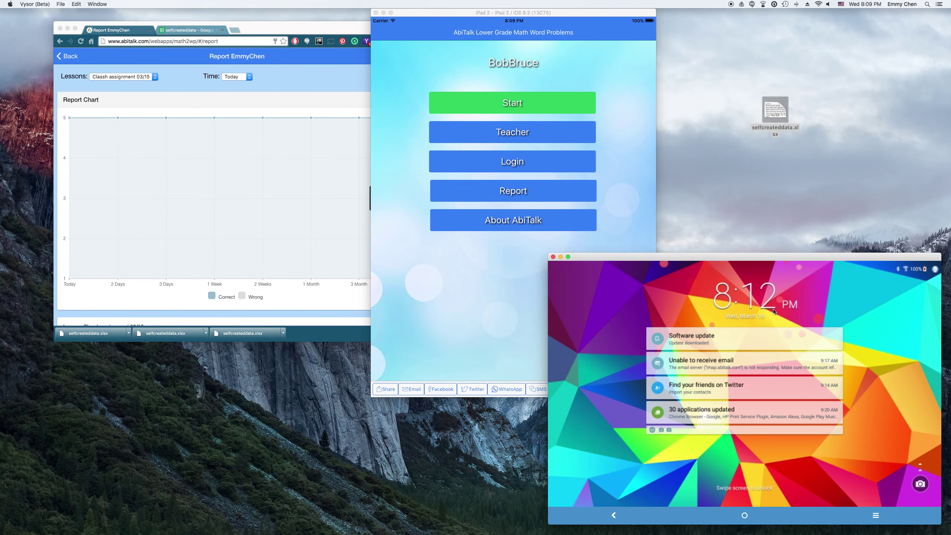
drag(584, 355, 673, 272)
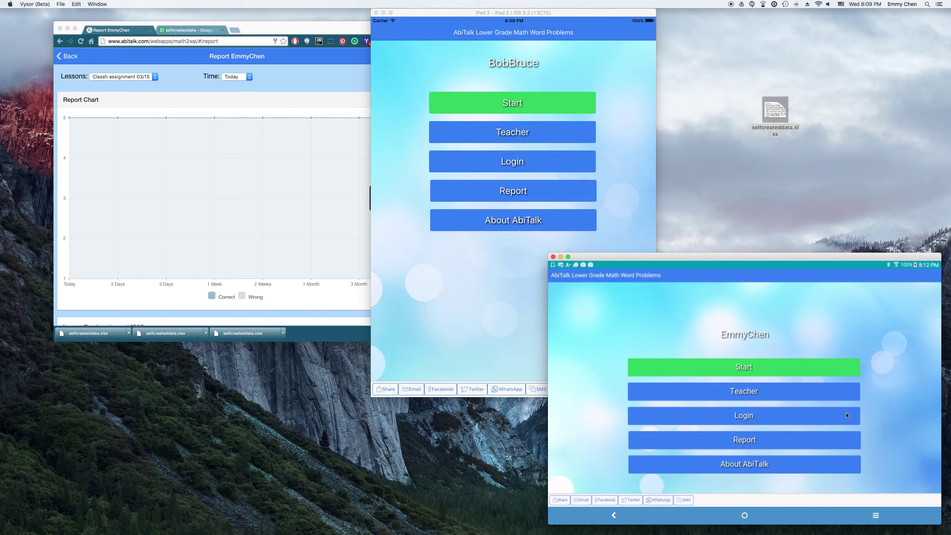
click(778, 416)
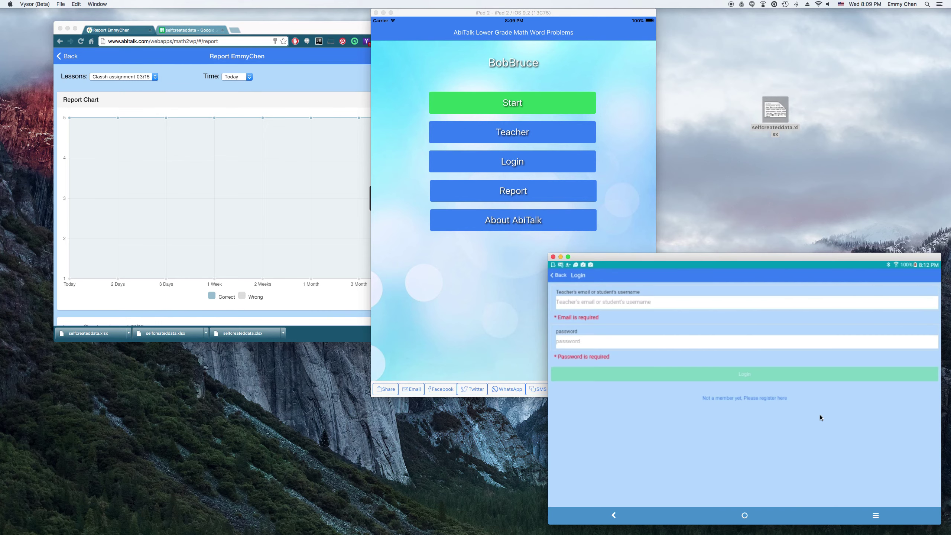
Step: Sign in with the student's username and password
click(663, 301)
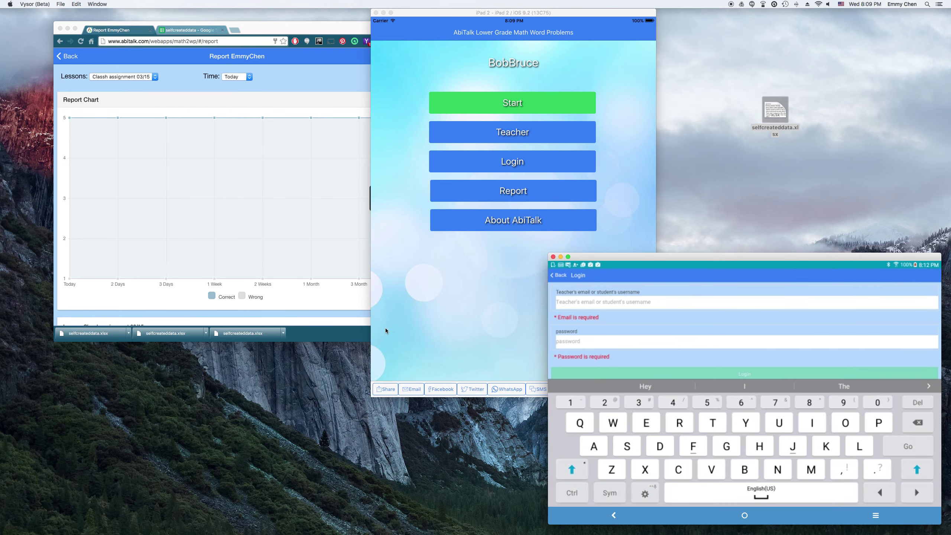
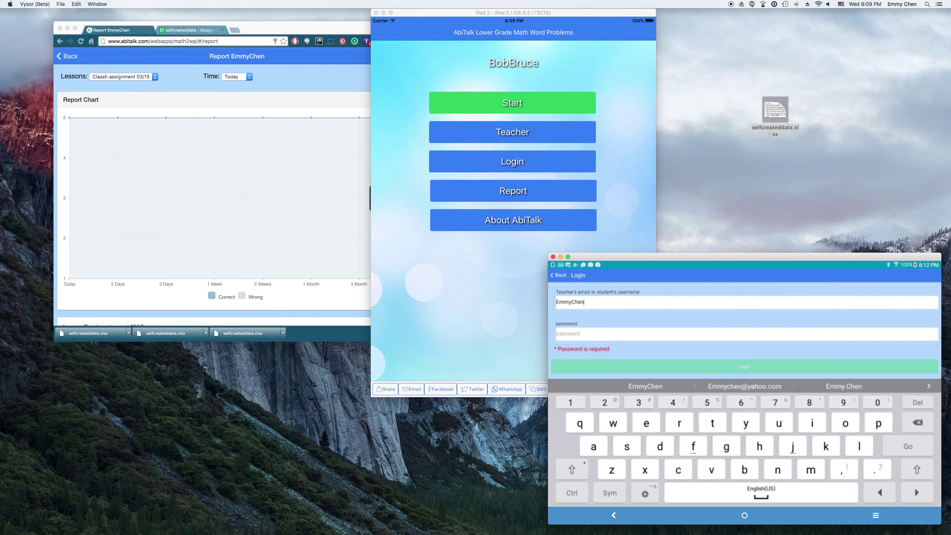
click(684, 331)
text(aaa)
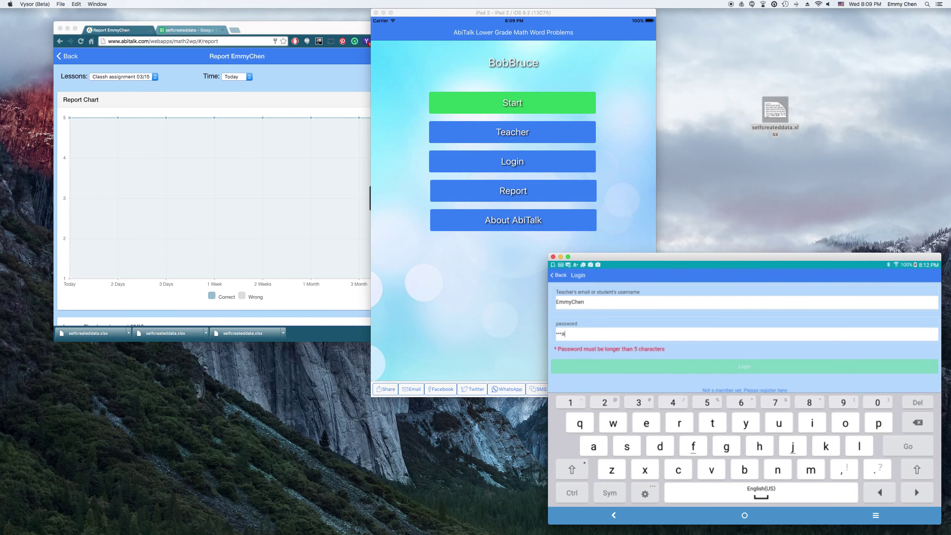
text(aa)
click(784, 359)
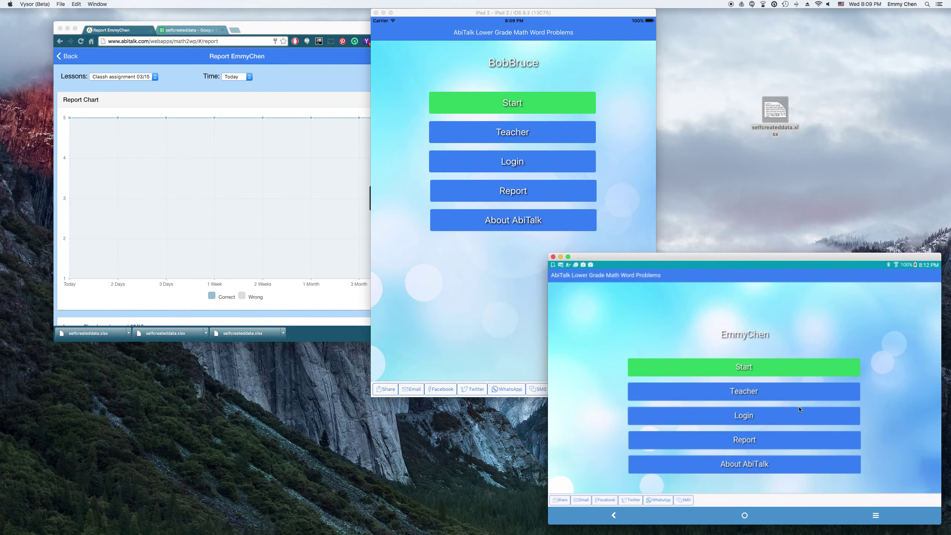
Step: Start practising and open Homework 03/16 from the Created Content lessons
click(769, 366)
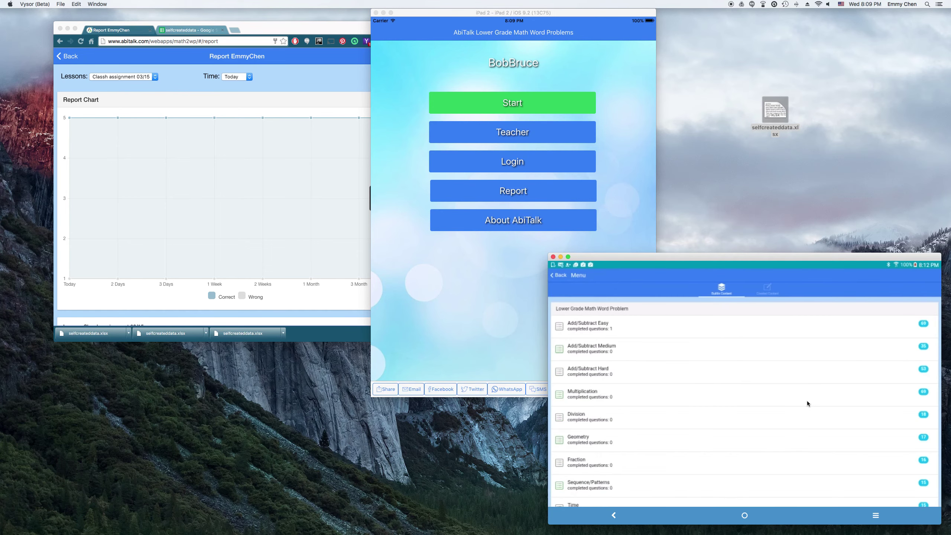
click(744, 416)
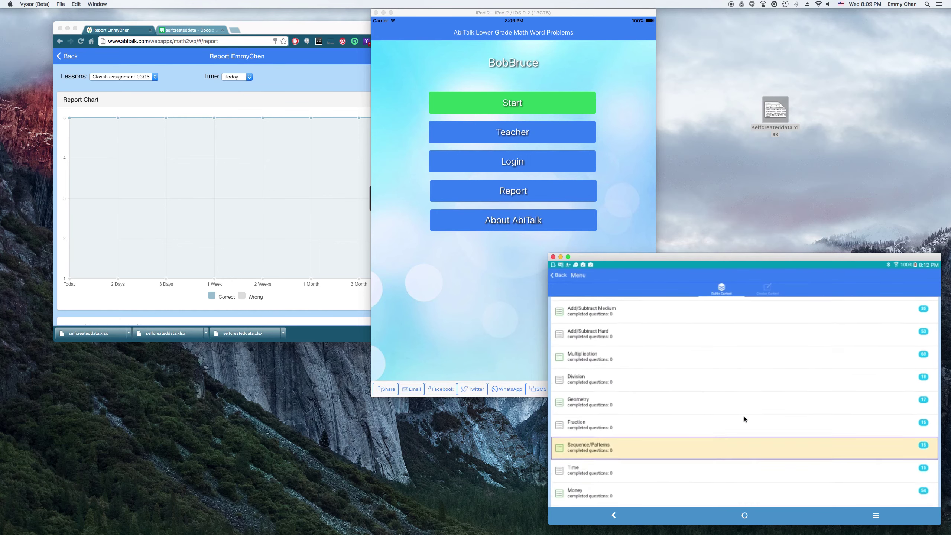
click(765, 290)
click(824, 407)
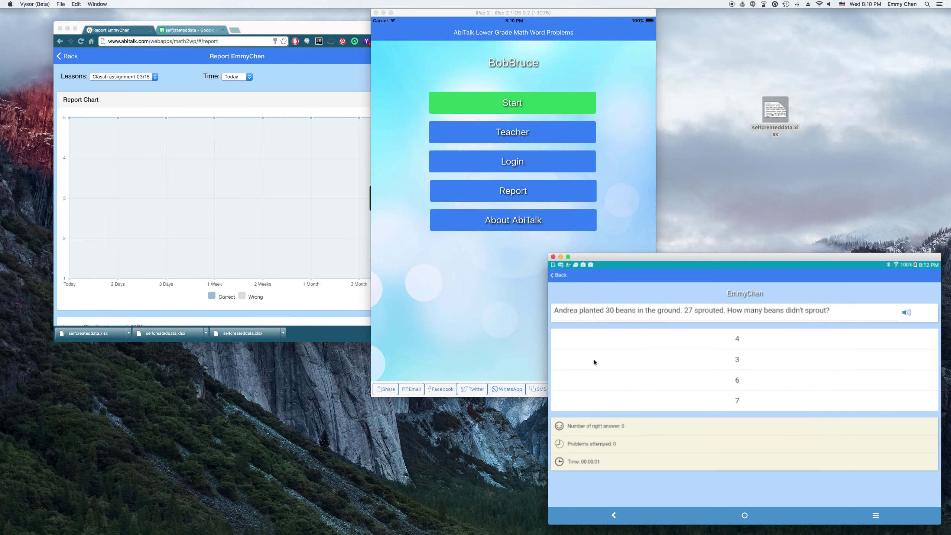
Step: Answer 3 beans, $8, 9 crayons, 48 inches, 9 mph, 25 balls; dismiss completion
click(769, 355)
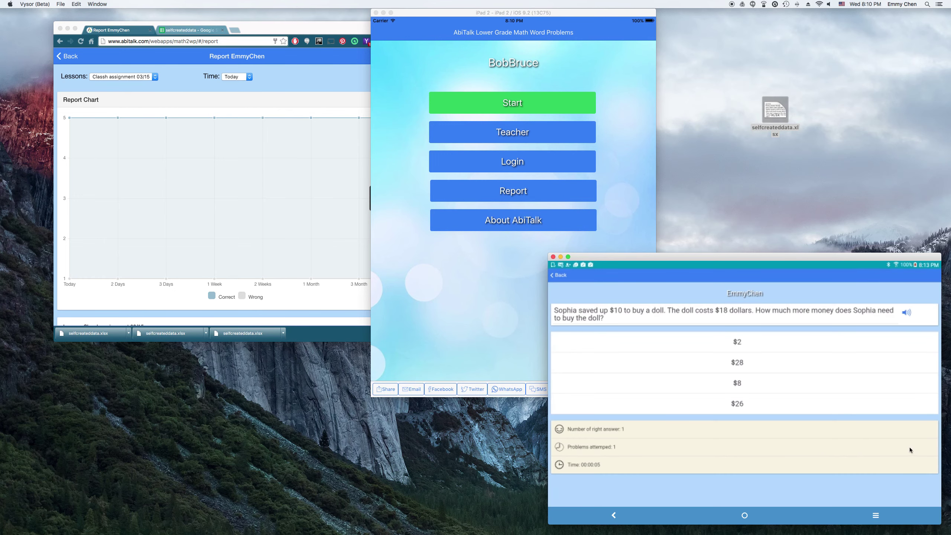
click(820, 383)
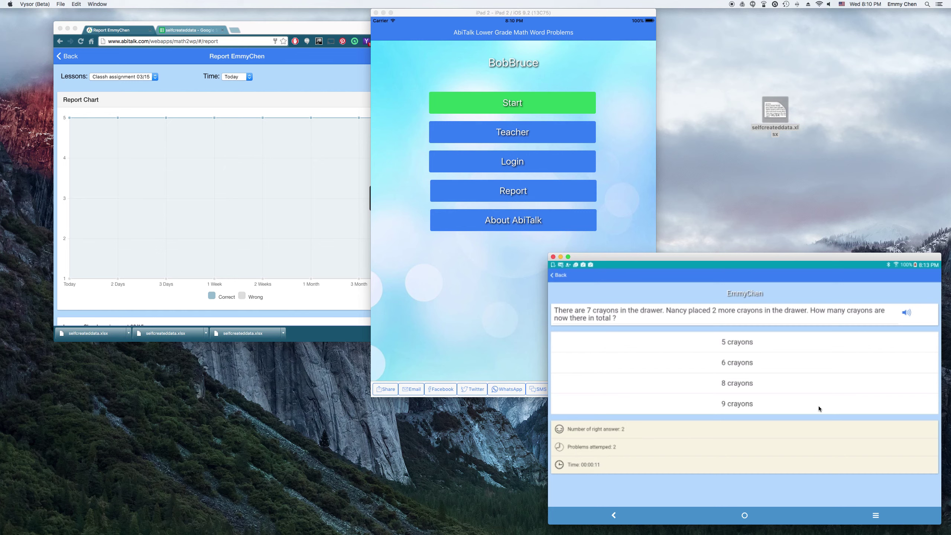
click(819, 405)
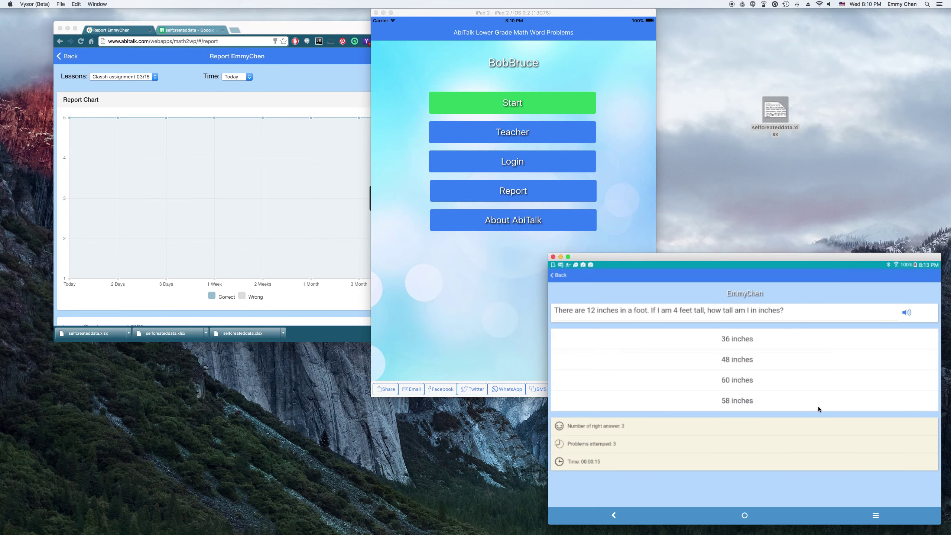
click(802, 362)
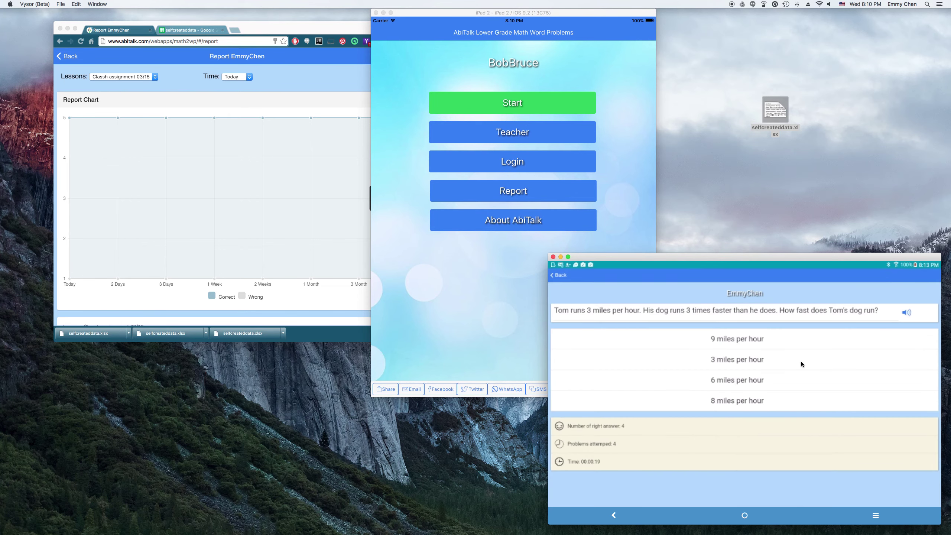
click(787, 339)
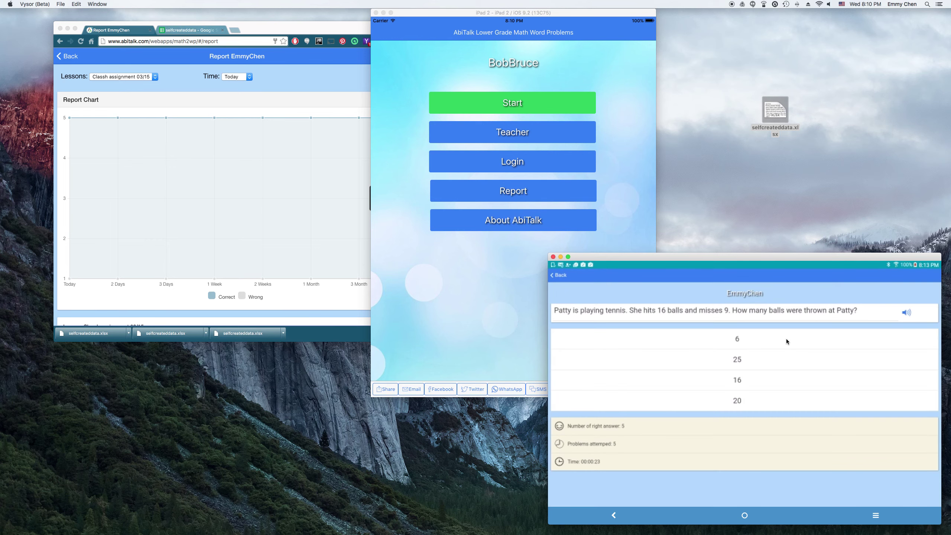
click(783, 365)
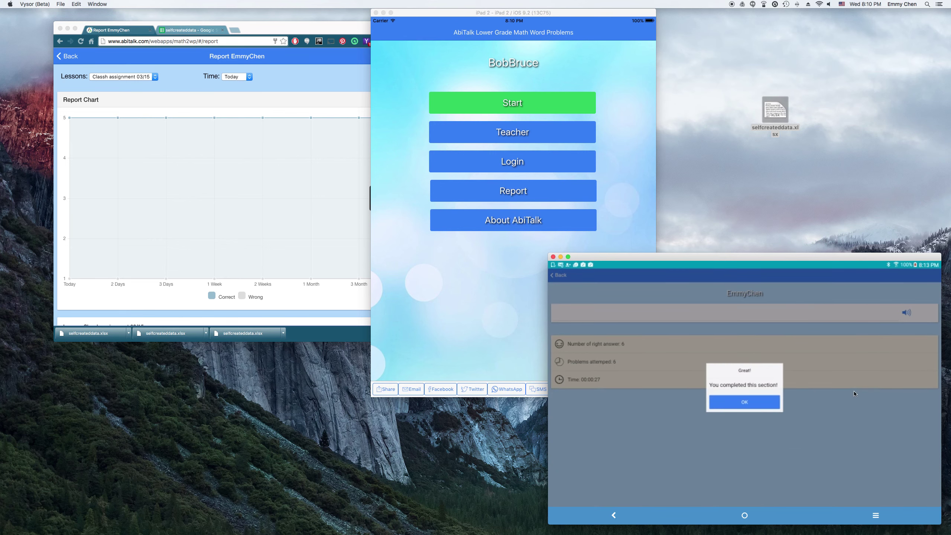
click(753, 412)
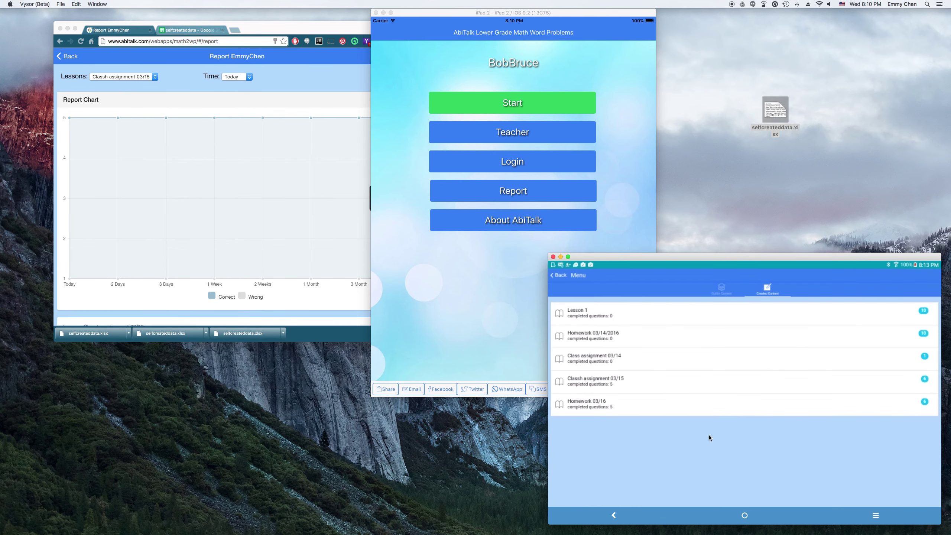
Step: Open the student's report on the tablet and dismiss the no-result alert
click(563, 276)
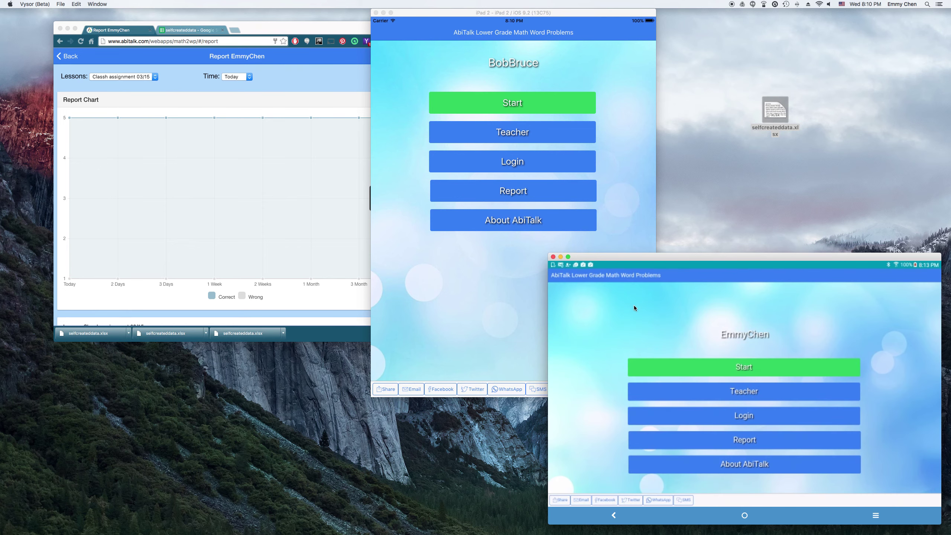
click(763, 439)
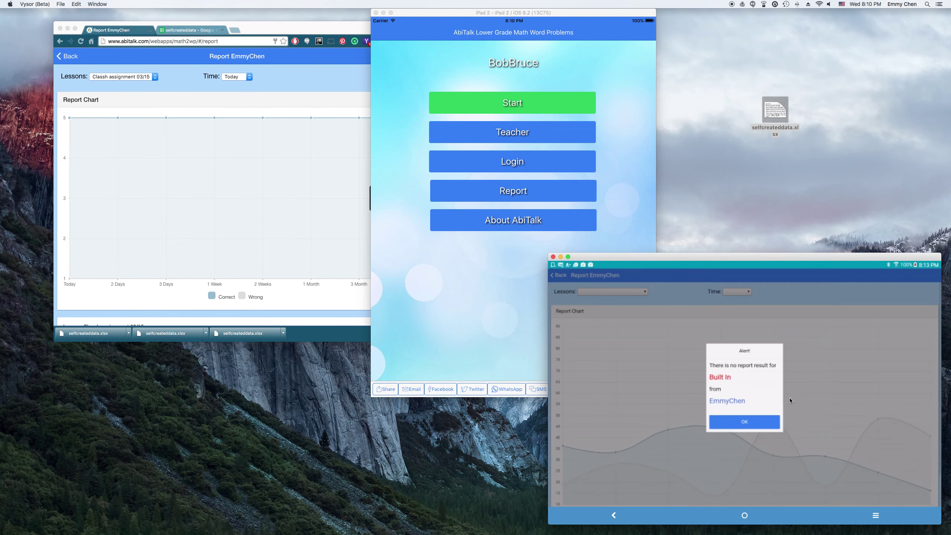
click(757, 422)
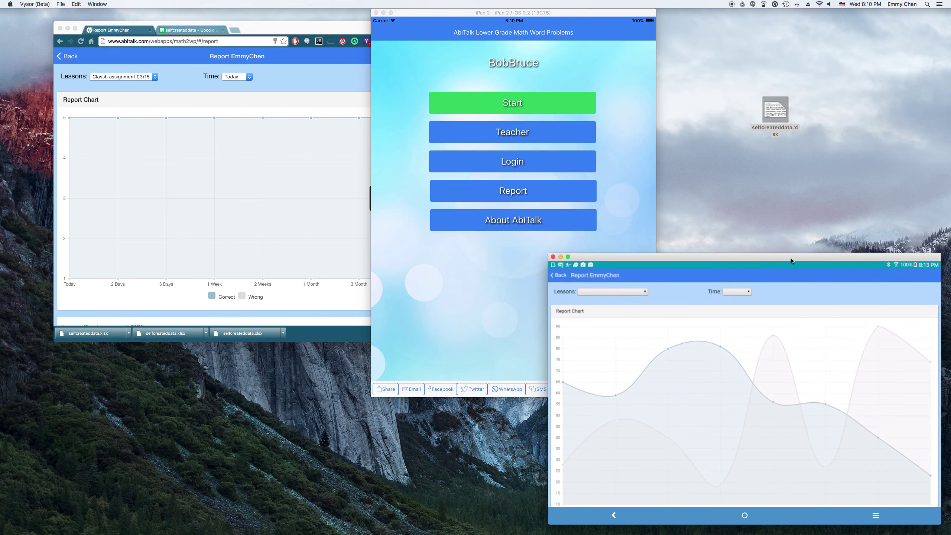
drag(792, 260, 691, 199)
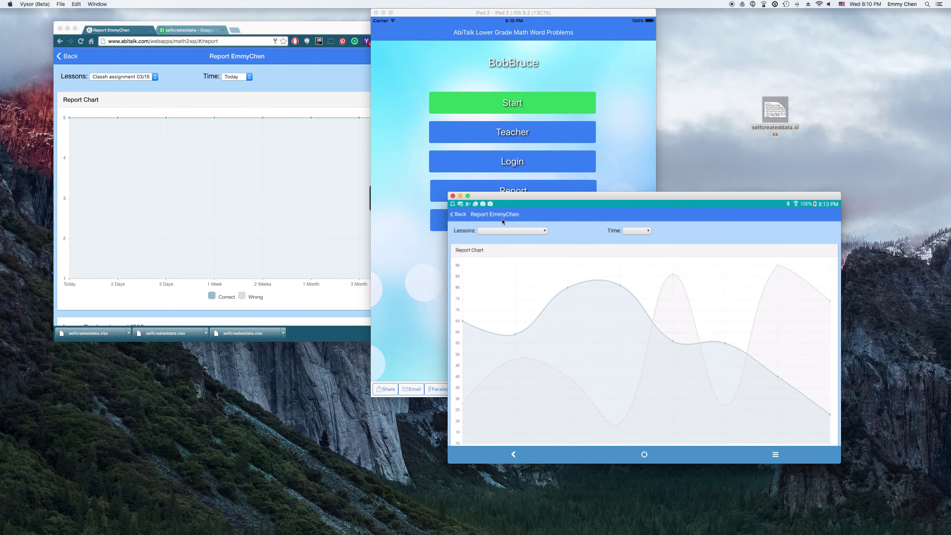
Step: Filter the report to Homework 03/16 over the last 1 Month
click(540, 232)
click(534, 230)
click(534, 232)
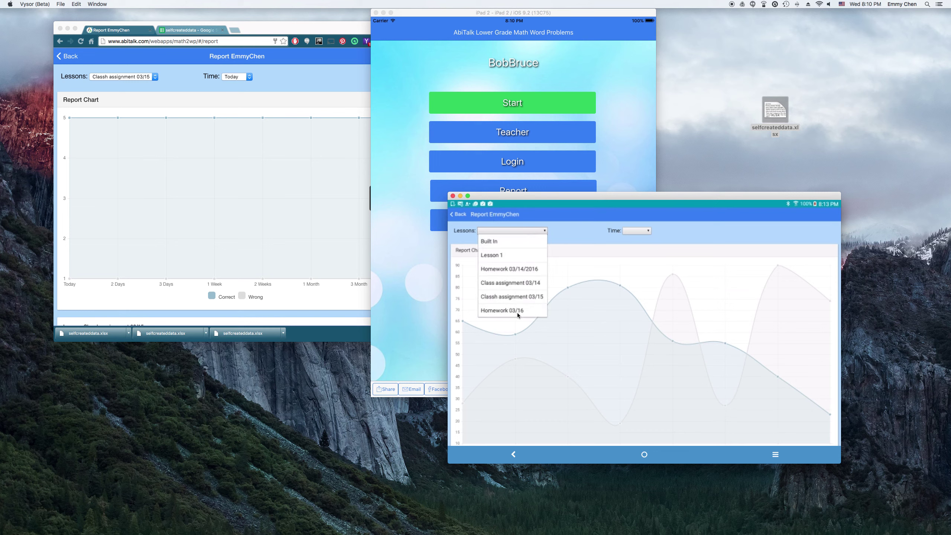
click(518, 312)
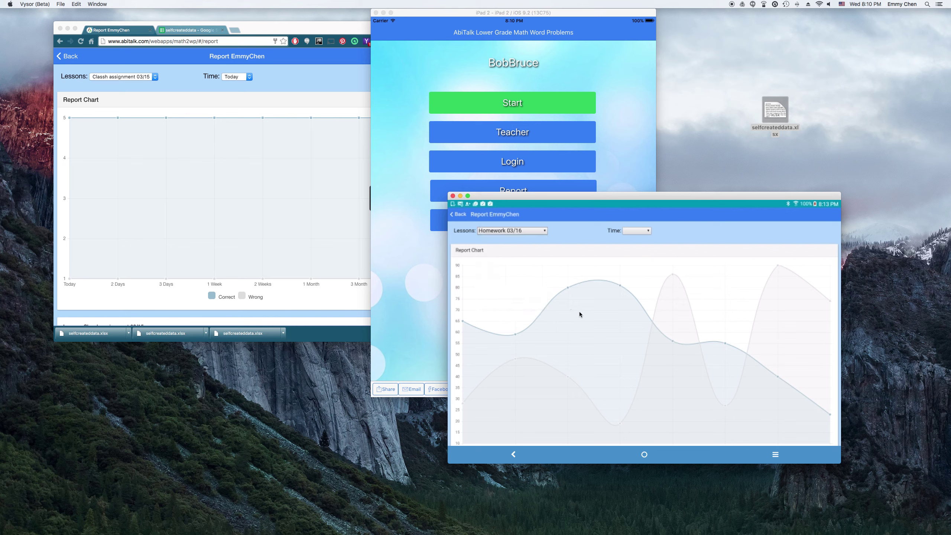
click(645, 231)
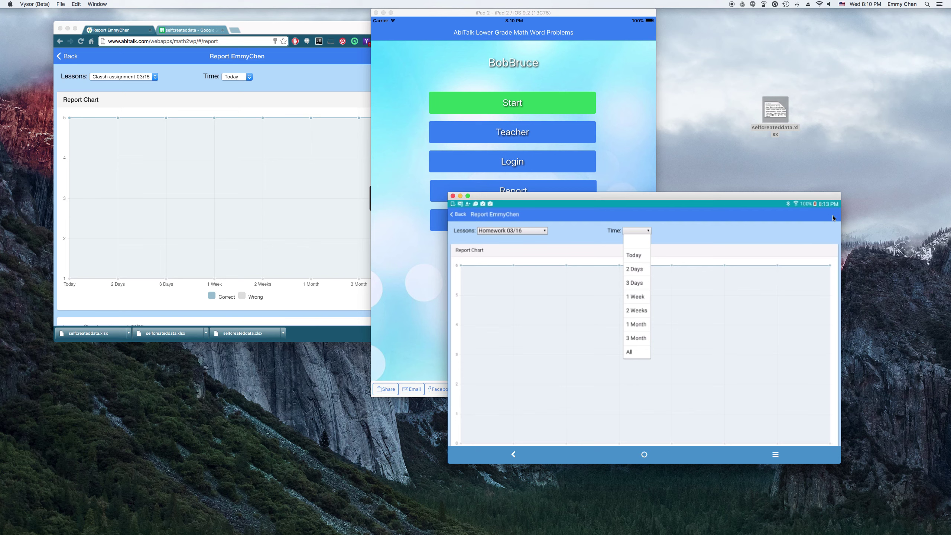
click(641, 325)
scroll(739, 376, down, 1)
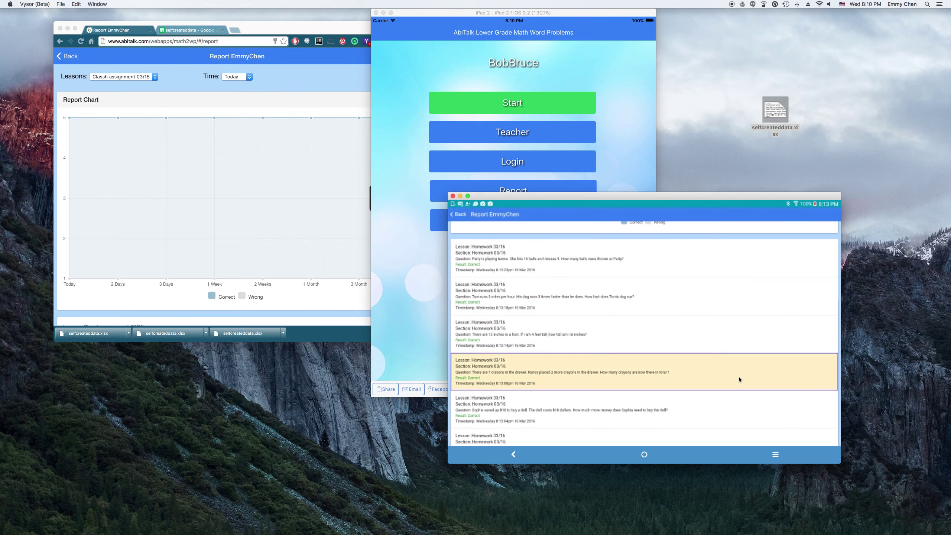
scroll(739, 376, down, 1)
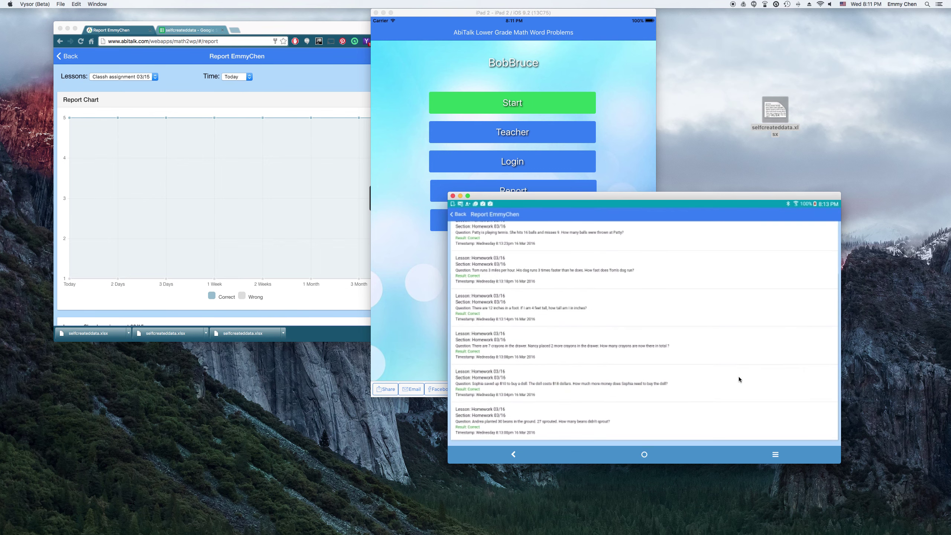
Step: Check the crayons question's details showing 9 crayons correct, then close them
click(622, 345)
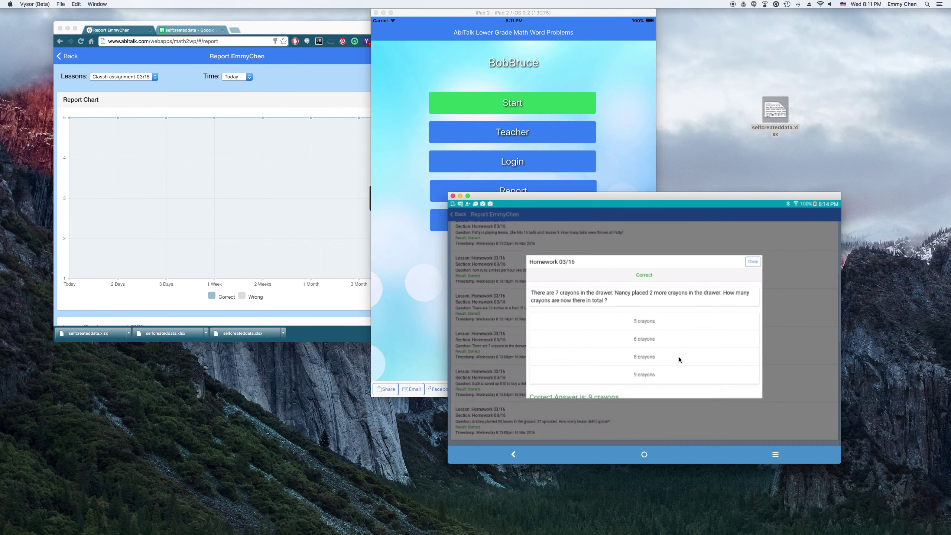
drag(696, 359, 695, 289)
click(753, 261)
click(117, 57)
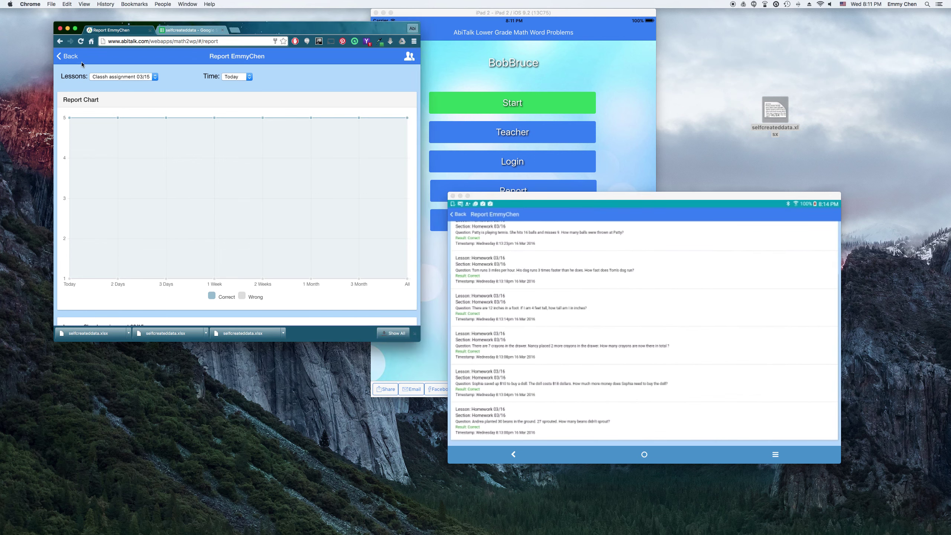
Step: Review the student's Classh assignment 03/15 entries, leaving the lesson and time range unchanged
click(409, 56)
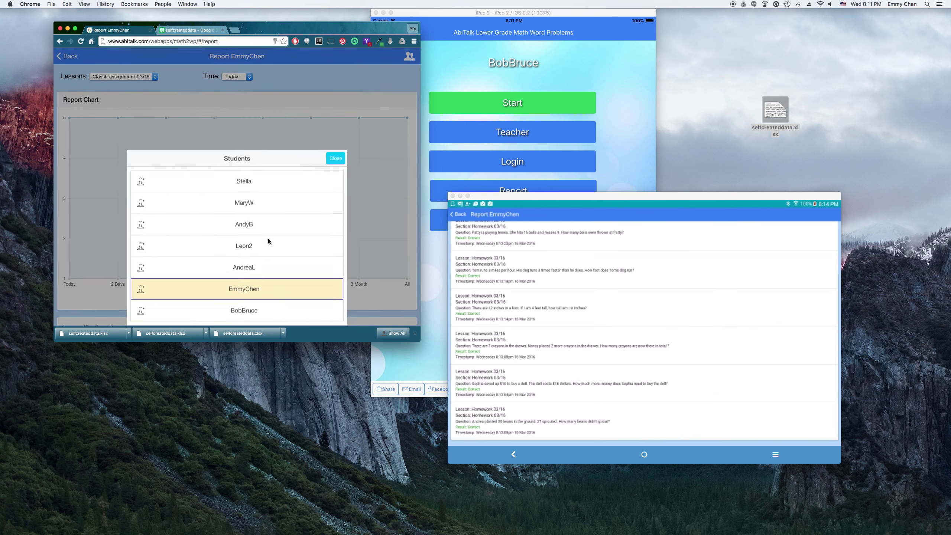
click(278, 240)
click(133, 78)
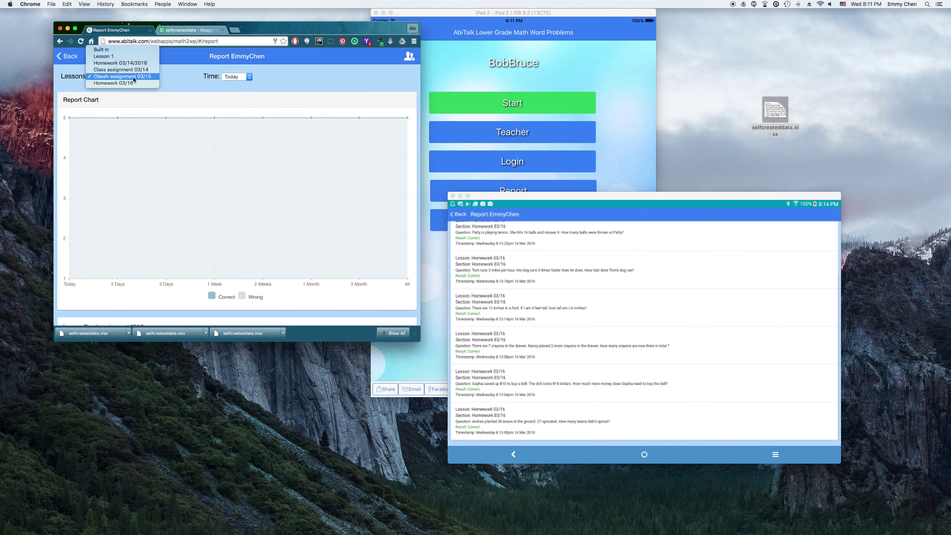
click(133, 76)
click(235, 78)
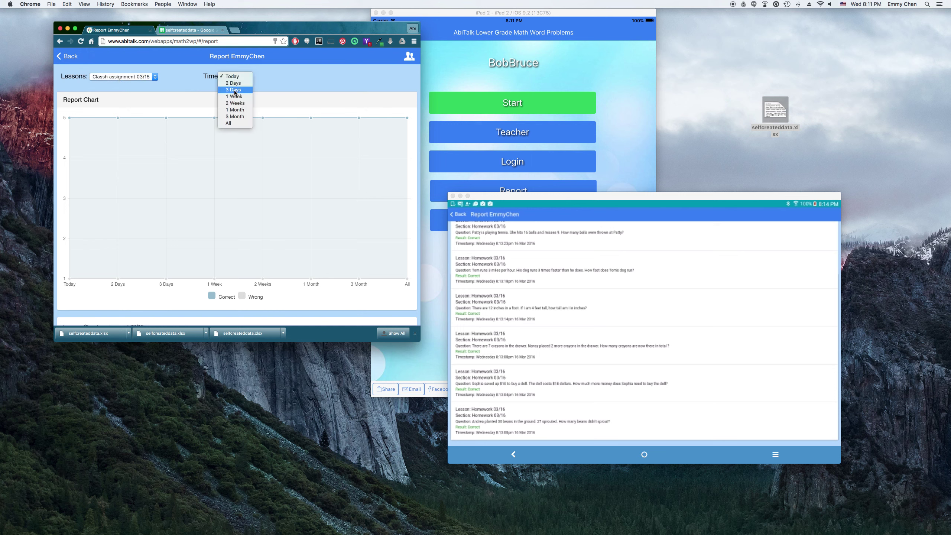
click(237, 89)
click(237, 78)
click(237, 88)
scroll(346, 298, down, 3)
scroll(347, 301, down, 1)
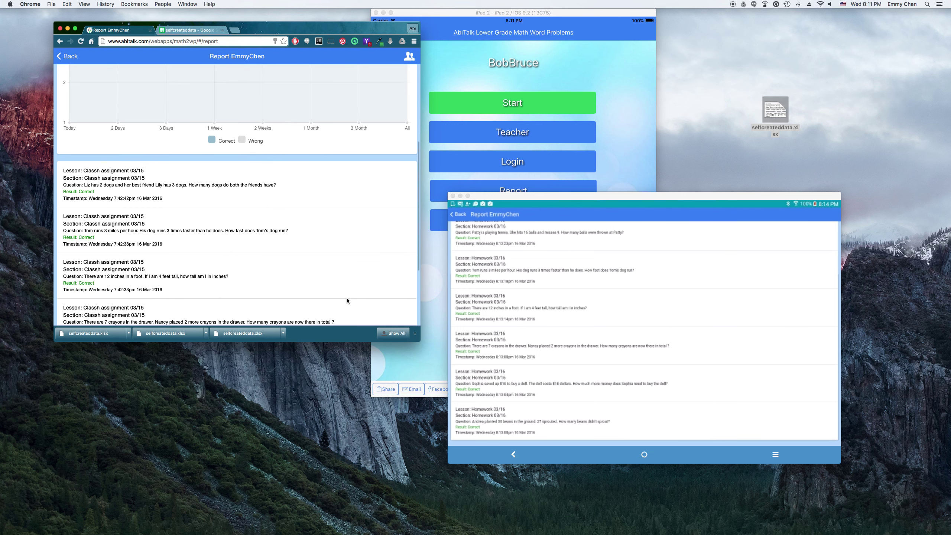
scroll(347, 300, down, 3)
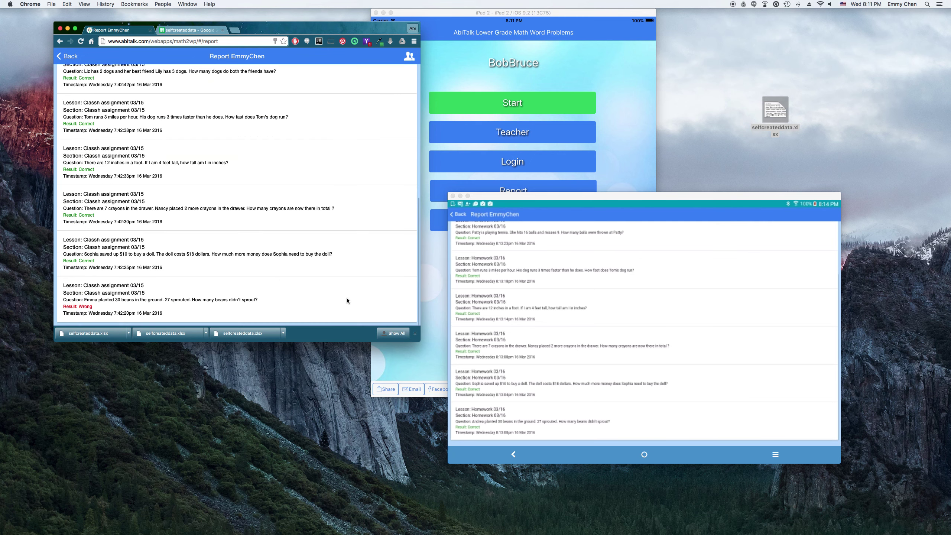
scroll(347, 298, up, 10)
Step: Switch the lesson to Homework 03/16 and look through its answers
click(128, 79)
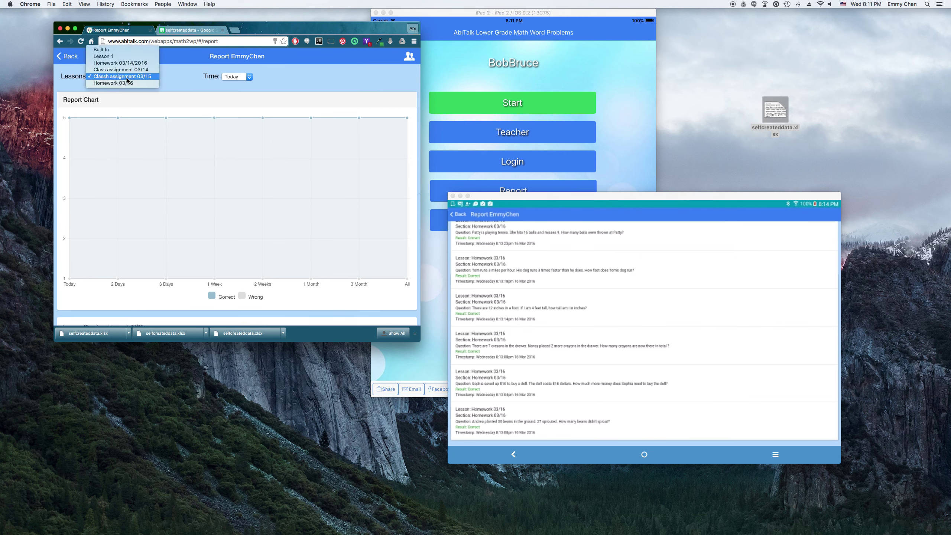
click(130, 83)
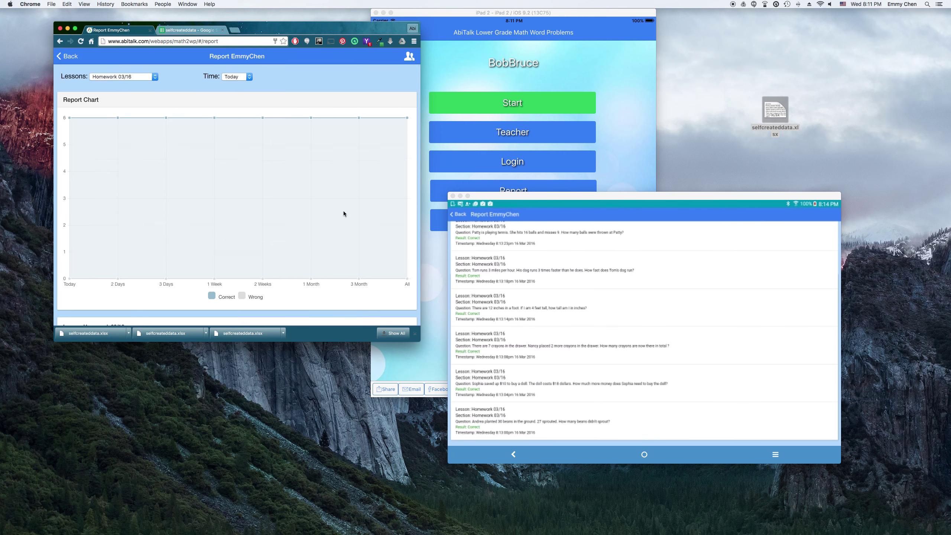
scroll(338, 255, down, 7)
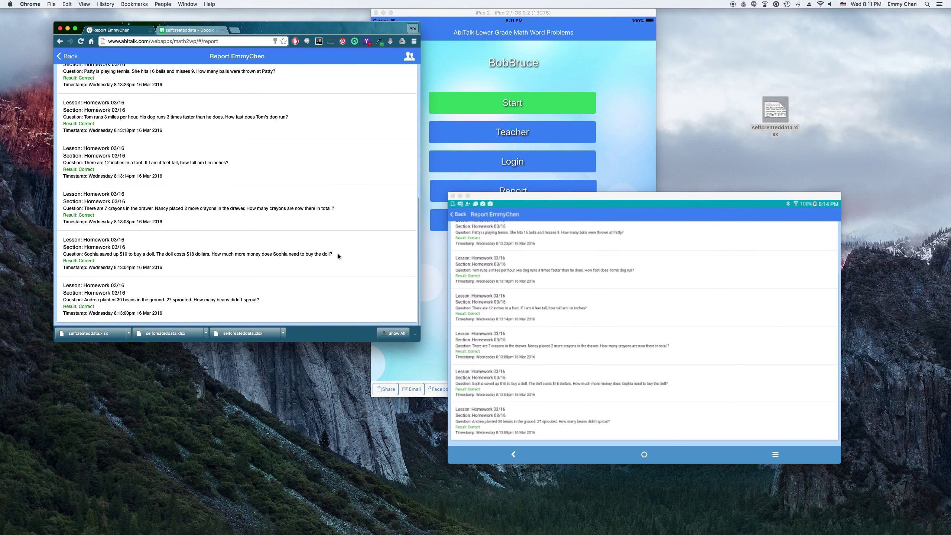
scroll(338, 257, up, 5)
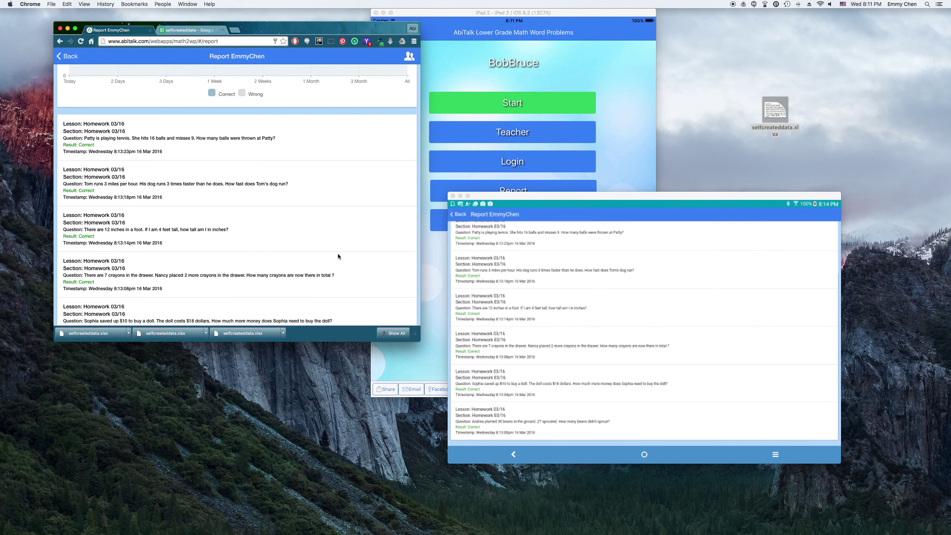
scroll(338, 254, up, 3)
scroll(337, 254, down, 5)
Step: Return the web dashboard to the start menu and arrange the Android, web and iPad windows side by side
click(68, 56)
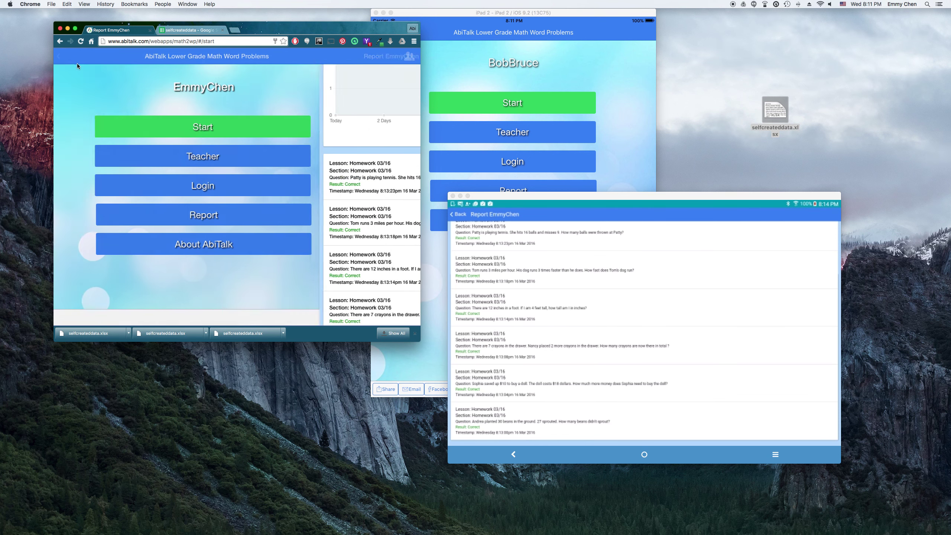
drag(696, 198, 800, 253)
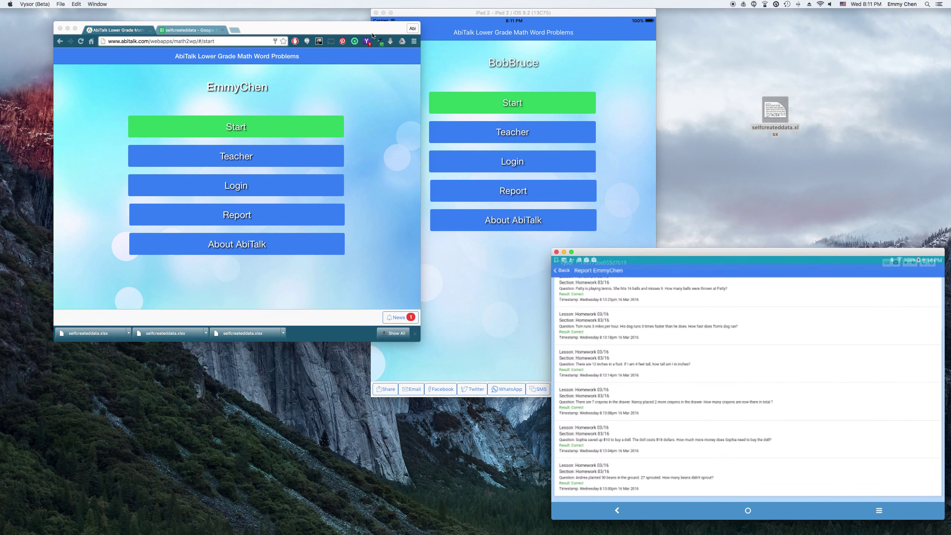
drag(371, 33, 317, 24)
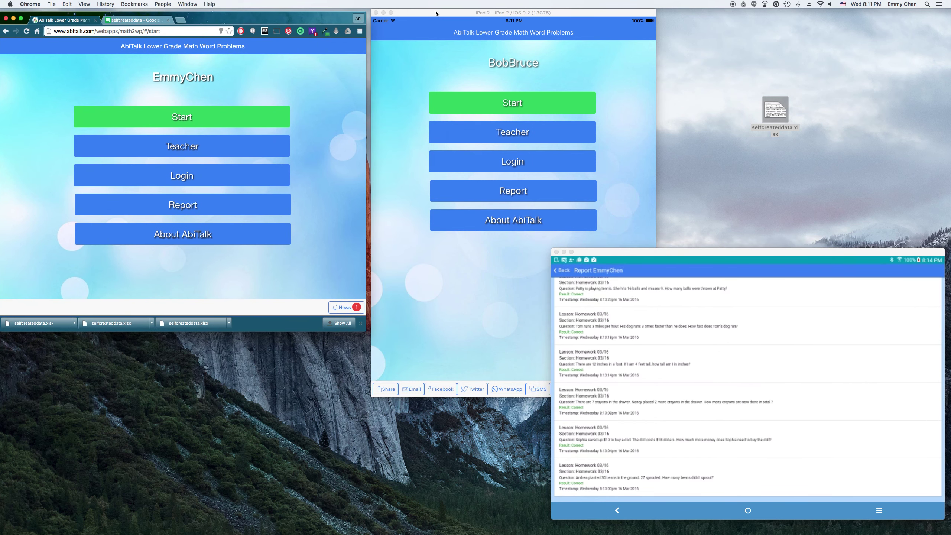
drag(436, 13, 406, 58)
Step: Bring the iPad simulator to the front and stop the recording
click(788, 254)
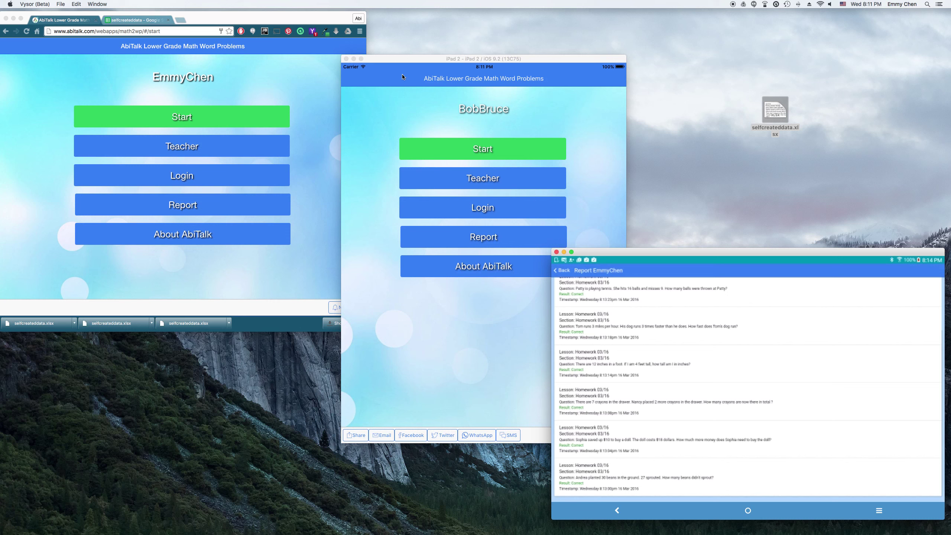
click(411, 56)
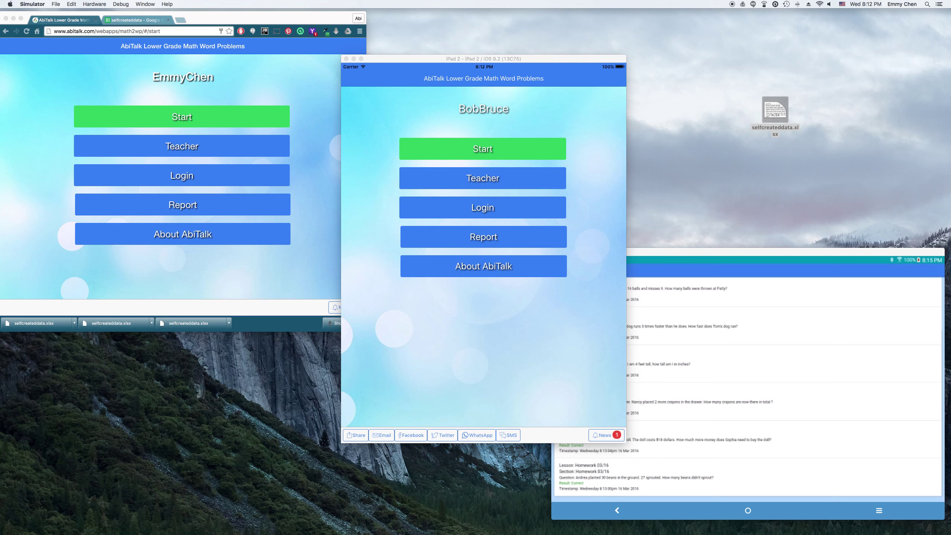
key(ctrl+super+Escape)
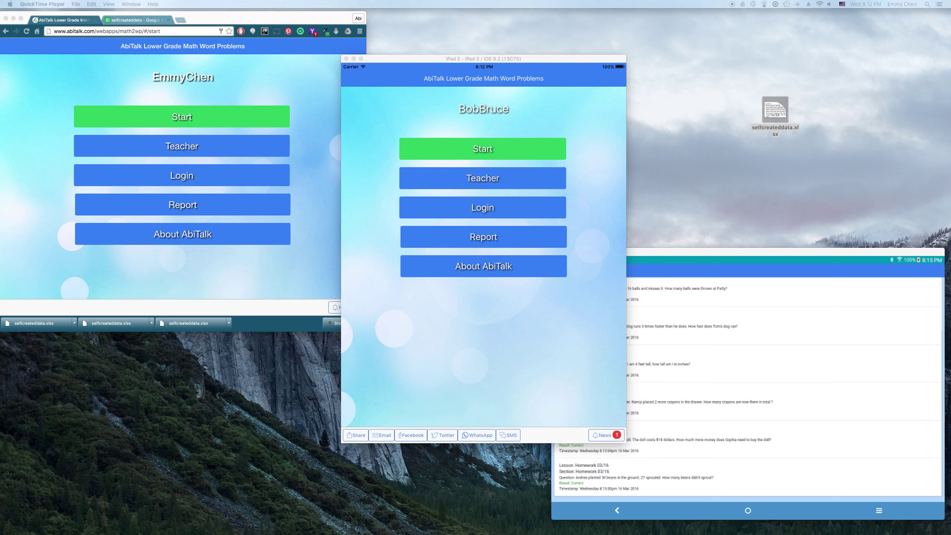